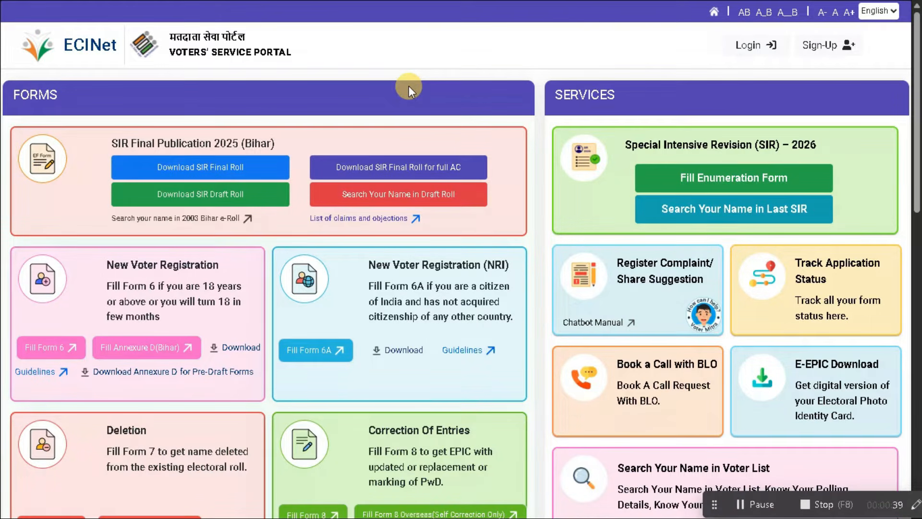
# Switch to the CSC Center Pandkul services page and focus its service search box.
pyautogui.hotkey('ctrl', 'w')
pyautogui.click(402, 100)
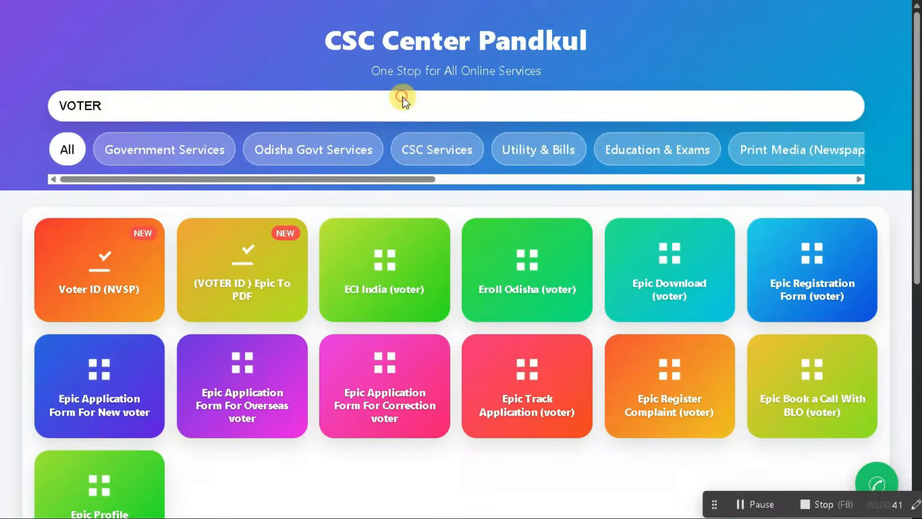
# Replace the VOTER search with EPIC and open the Epic correction form service.
pyautogui.hotkey('ctrl', 'a')
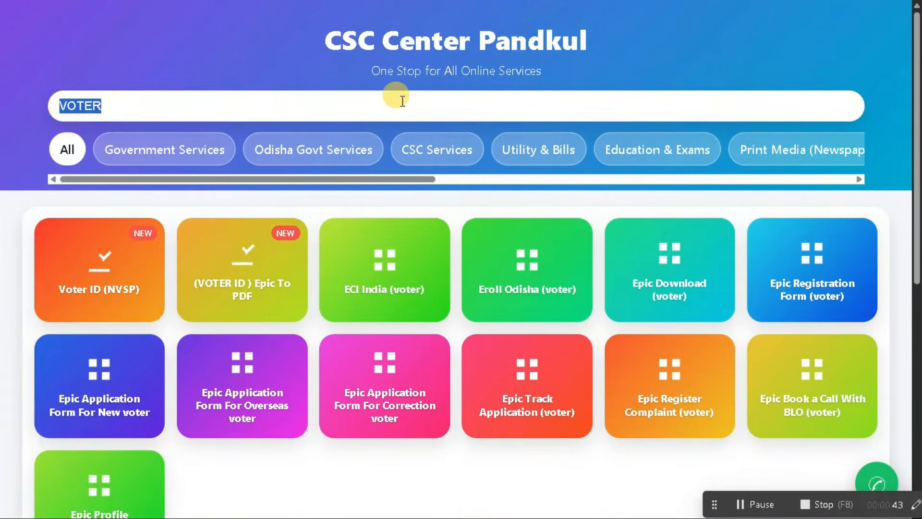
pyautogui.press('BackSpace')
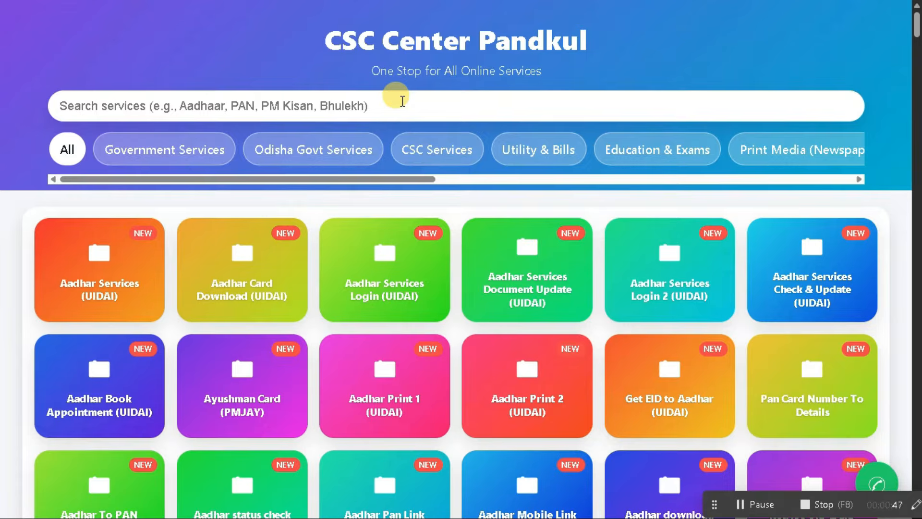
pyautogui.write('EPC')
pyautogui.press('BackSpace')
pyautogui.press('BackSpace')
pyautogui.write('I')
pyautogui.press('BackSpace')
pyautogui.write('PIC')
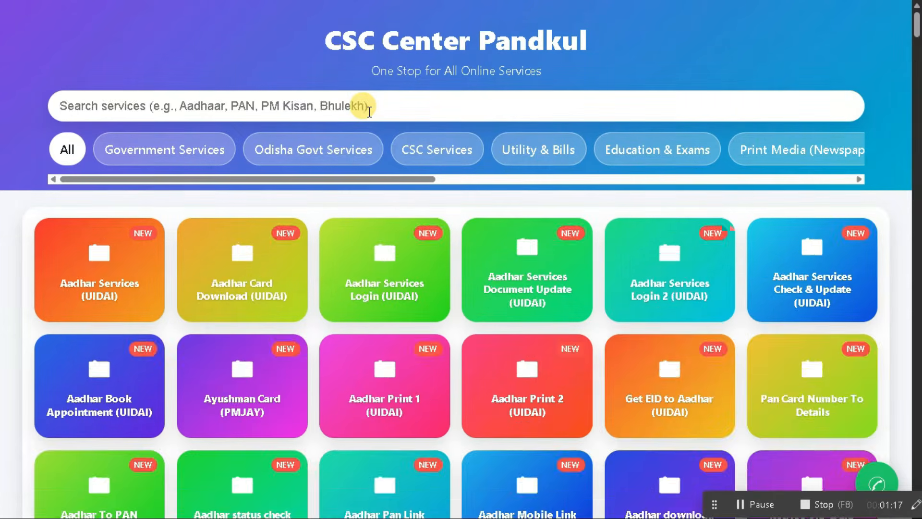
pyautogui.write('EPIC')
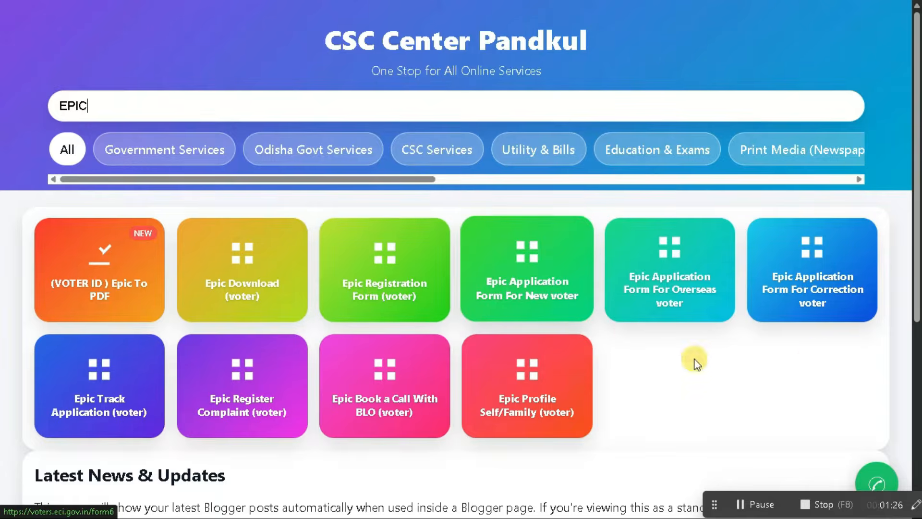
pyautogui.click(833, 280)
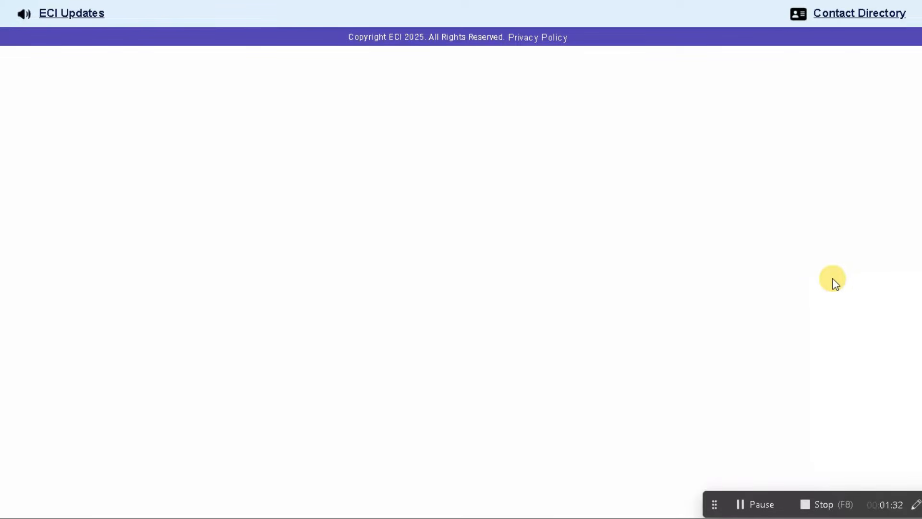
# Restore full-screen view and start filling Form 8 for corrections of entries.
pyautogui.press('F11')
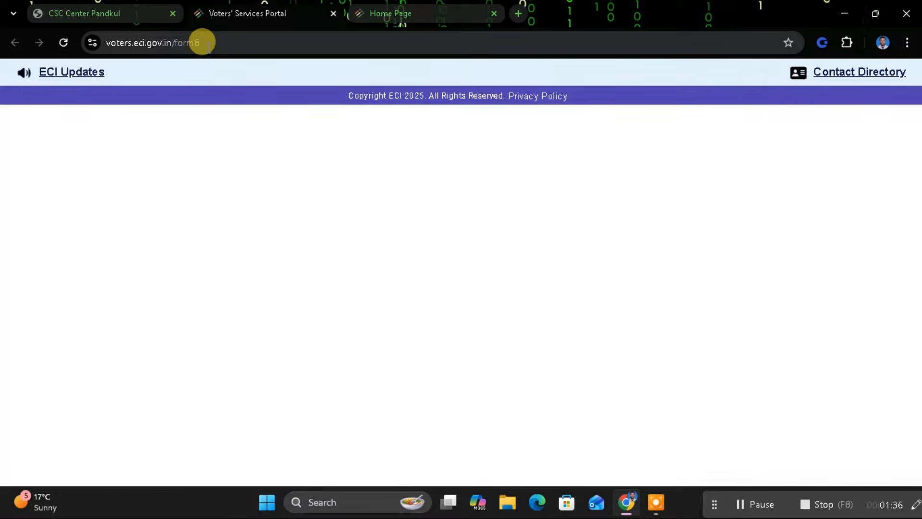
pyautogui.press('F11')
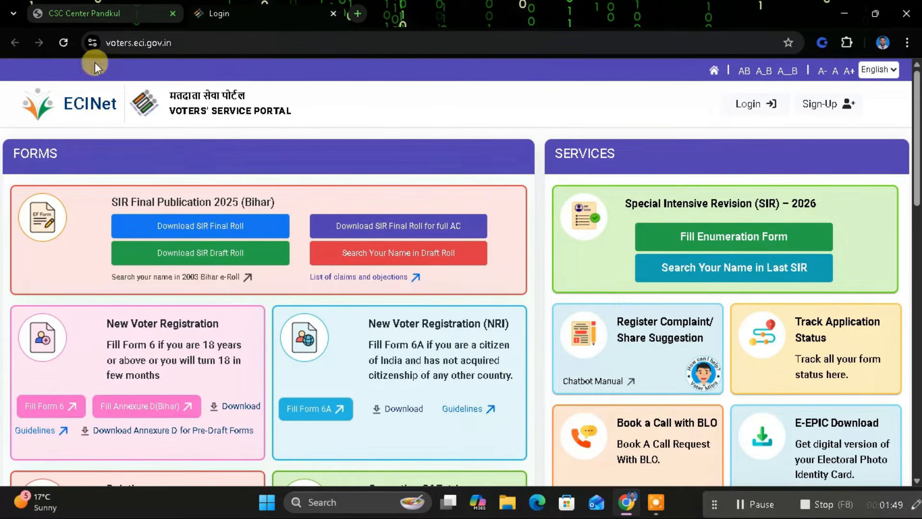
pyautogui.press('F11')
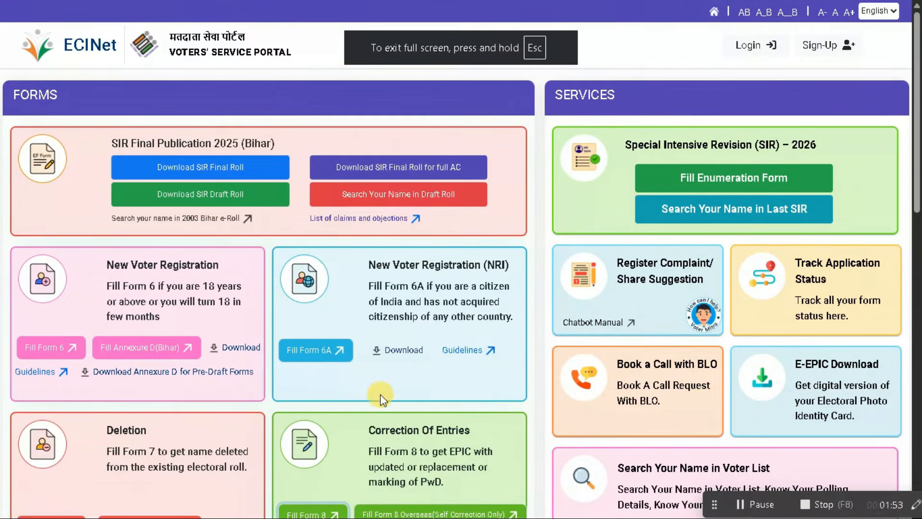
pyautogui.scroll(-4, 380, 394)
pyautogui.click(323, 314)
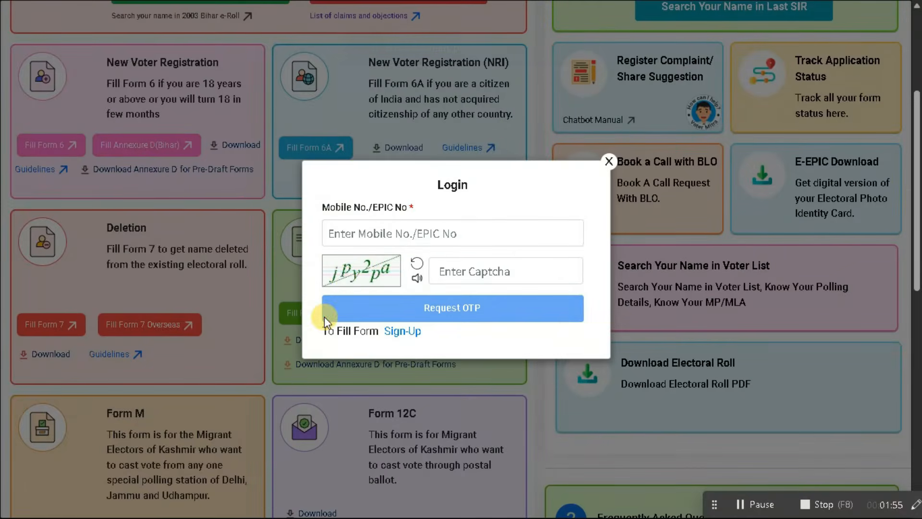
# Switch from login to sign-up and enter the applicant's mobile number, first and last name.
pyautogui.click(466, 234)
pyautogui.click(487, 271)
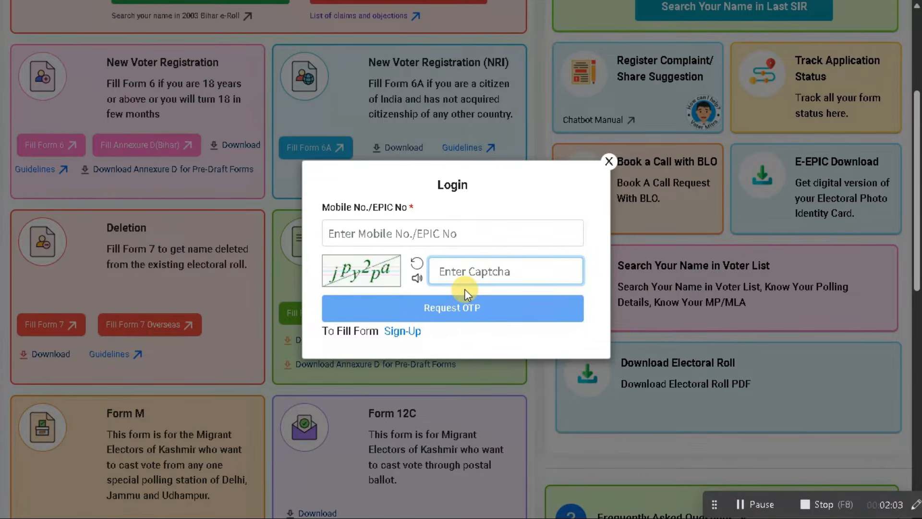
pyautogui.click(414, 332)
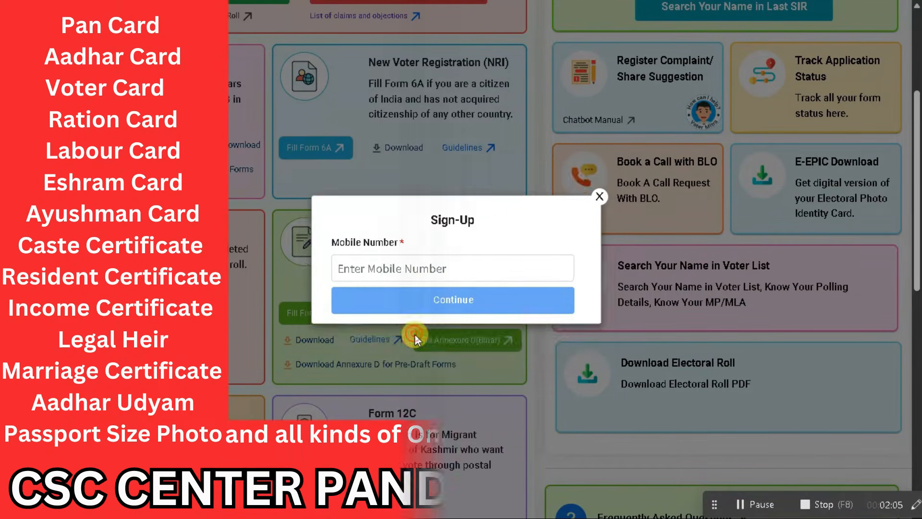
pyautogui.click(419, 244)
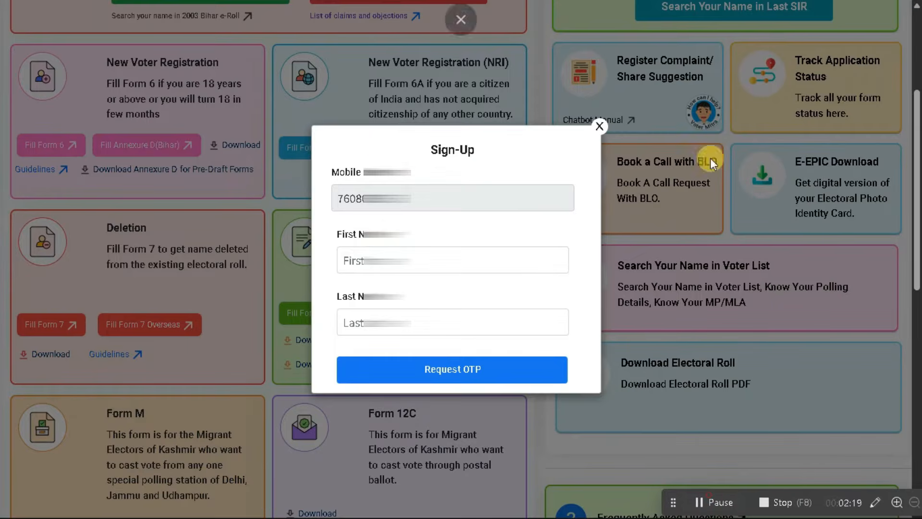
pyautogui.click(444, 263)
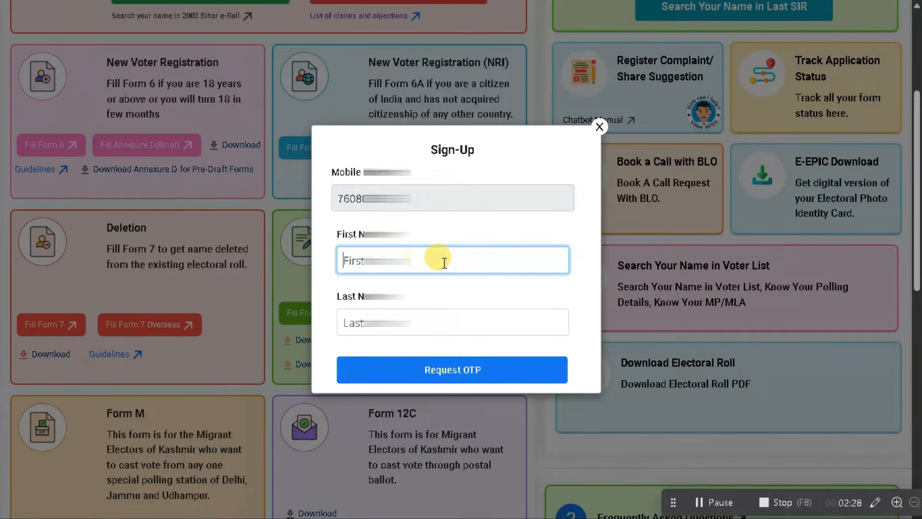
pyautogui.press('Tab')
pyautogui.press('Tab')
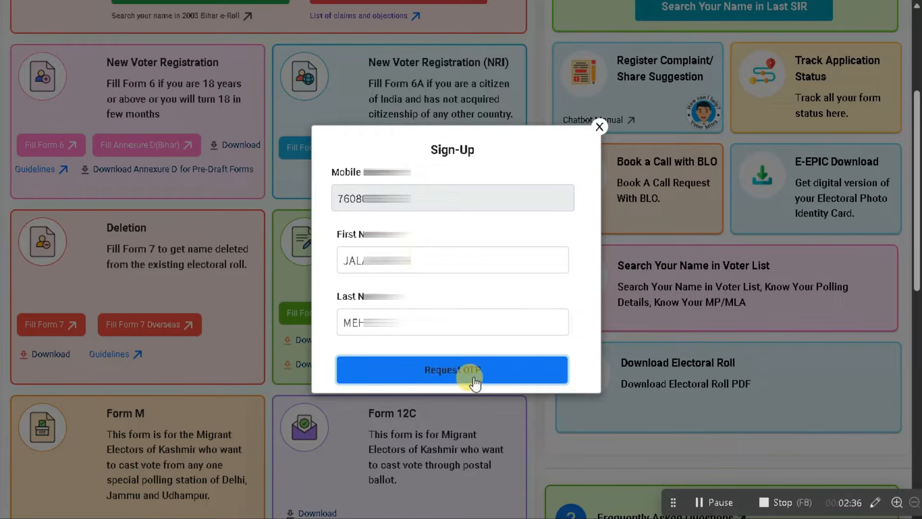
# Request the sign-up OTP and enter the received code to create the account.
pyautogui.click(475, 383)
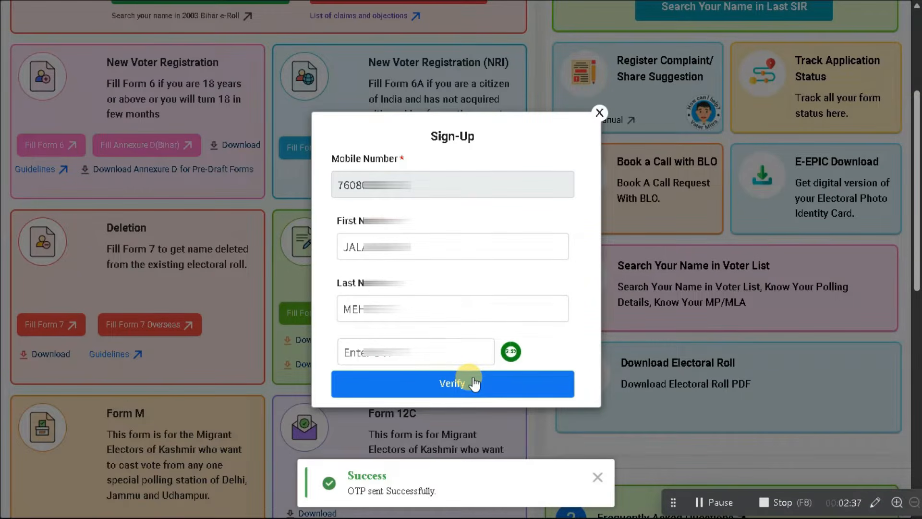
pyautogui.click(416, 352)
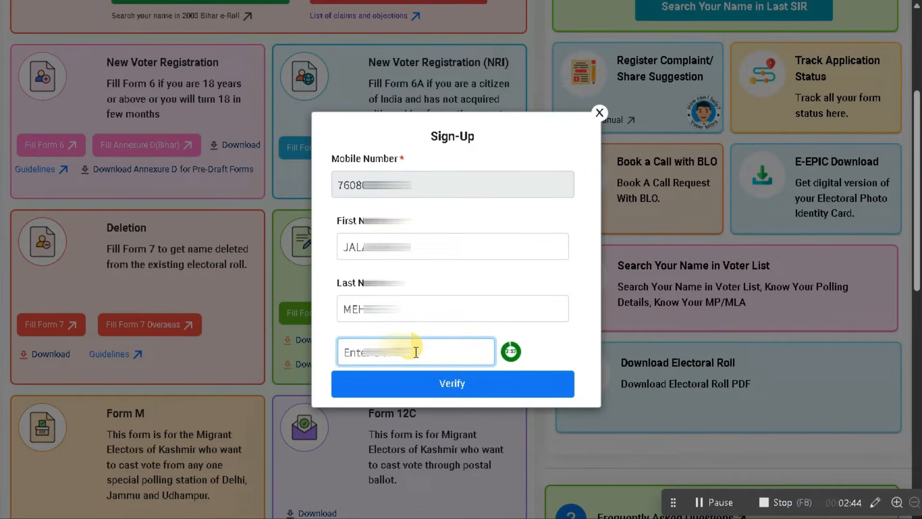
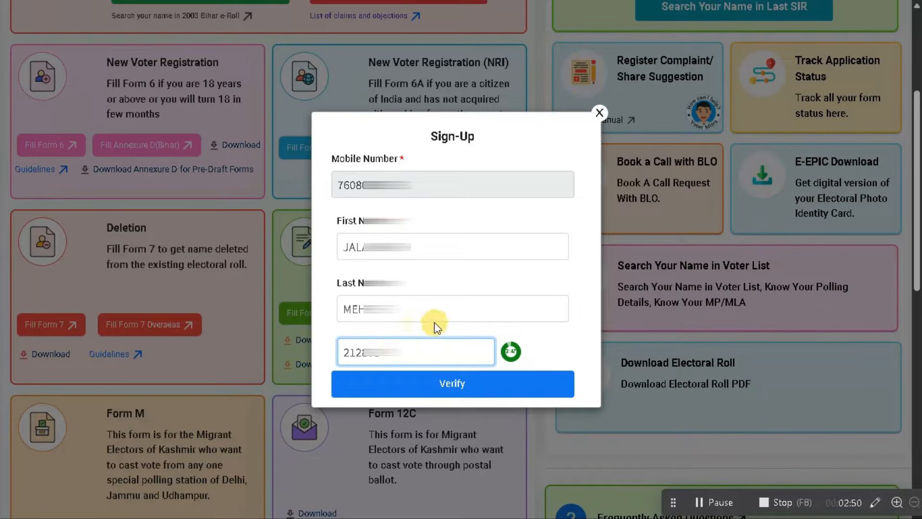
pyautogui.click(486, 389)
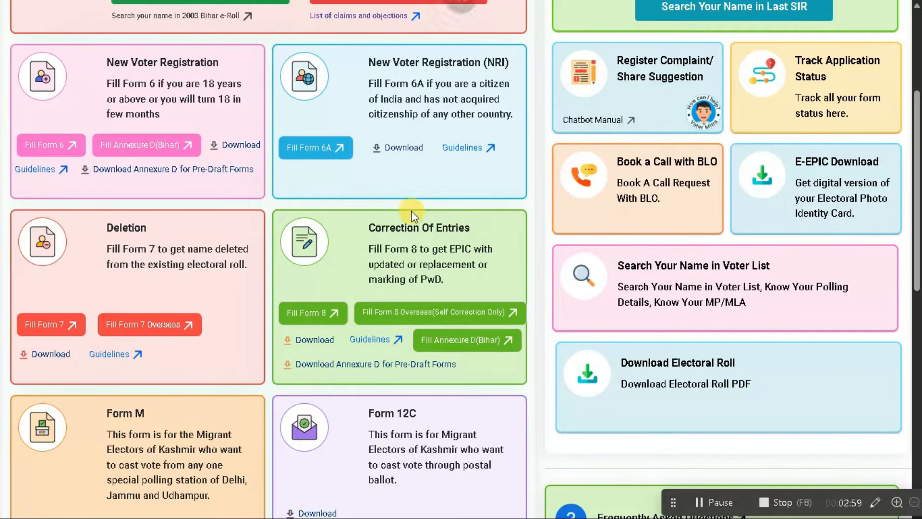
# Log in with the mobile number, captcha and received OTP to reach Form 8.
pyautogui.click(313, 318)
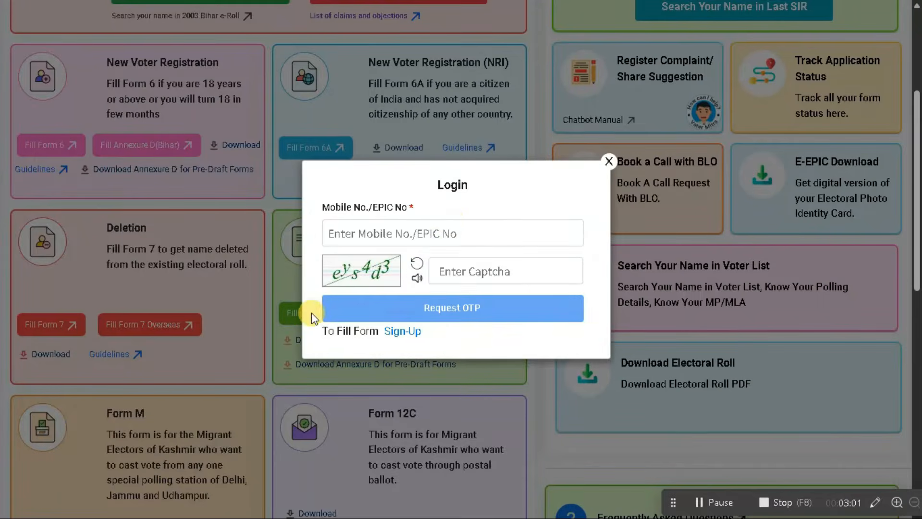
pyautogui.click(457, 228)
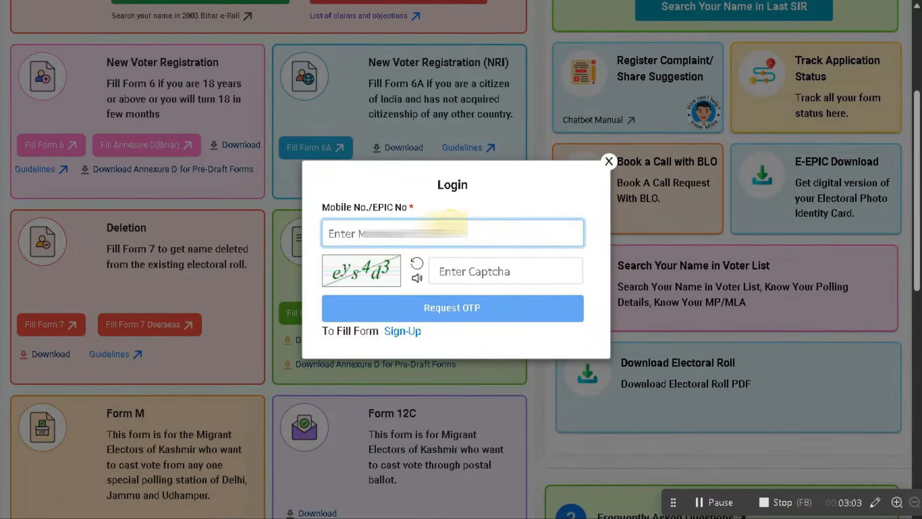
pyautogui.click(493, 278)
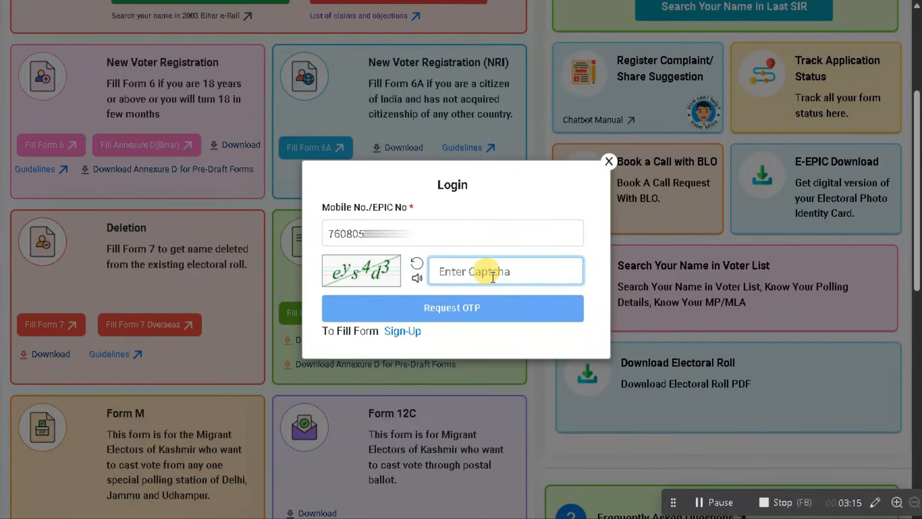
pyautogui.write('eys4d3')
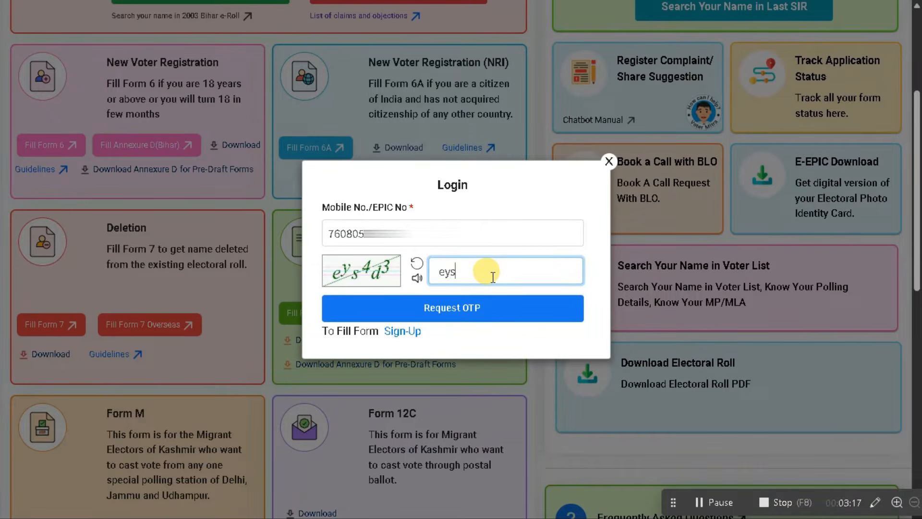
pyautogui.click(472, 316)
pyautogui.click(398, 266)
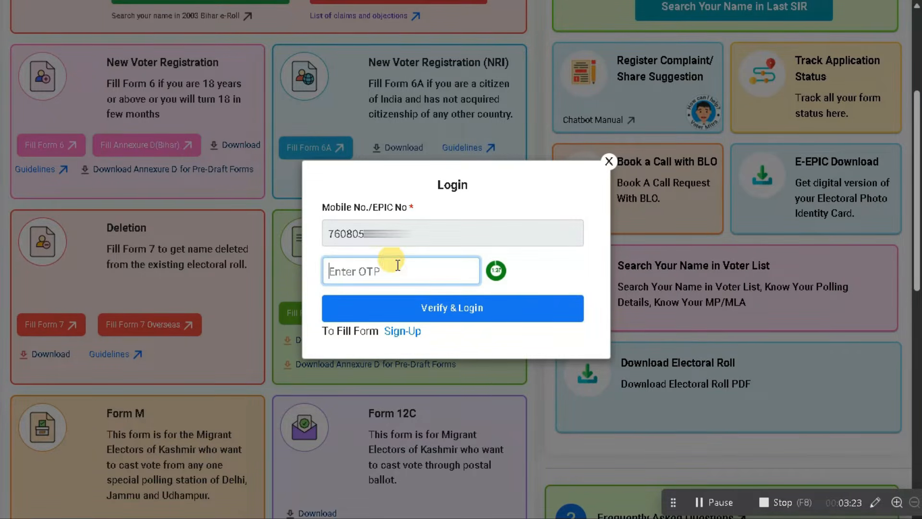
pyautogui.click(462, 307)
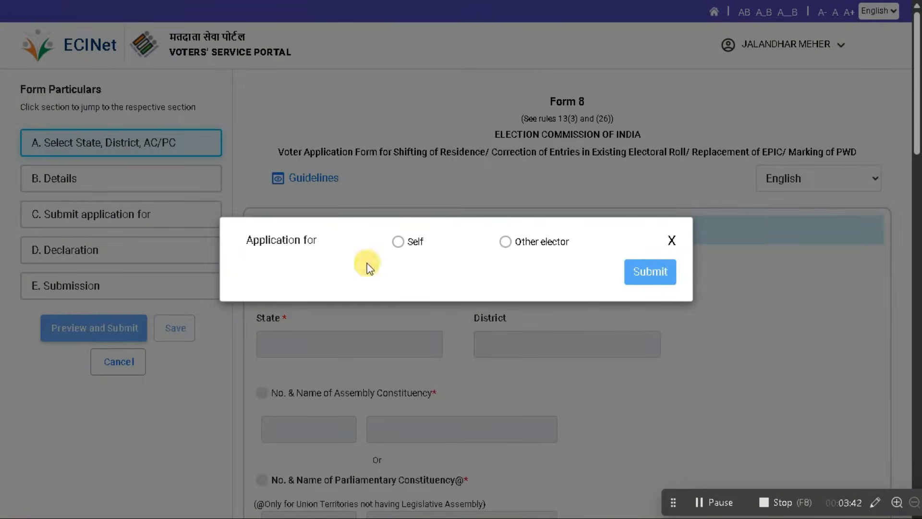
# Operate the screen-edge controls and select text in the Application for dialog, undoing the changes.
pyautogui.click(875, 503)
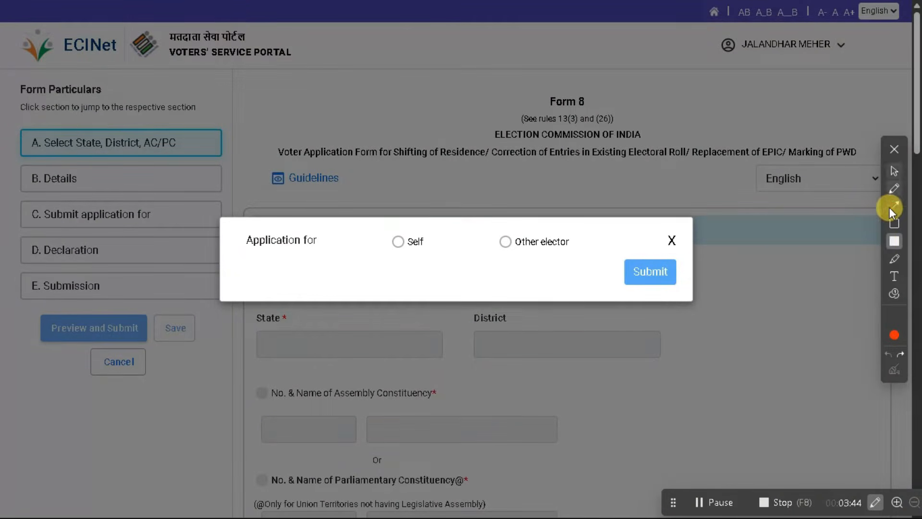
pyautogui.click(895, 223)
pyautogui.moveTo(366, 225); pyautogui.dragTo(587, 260)
pyautogui.click(895, 315)
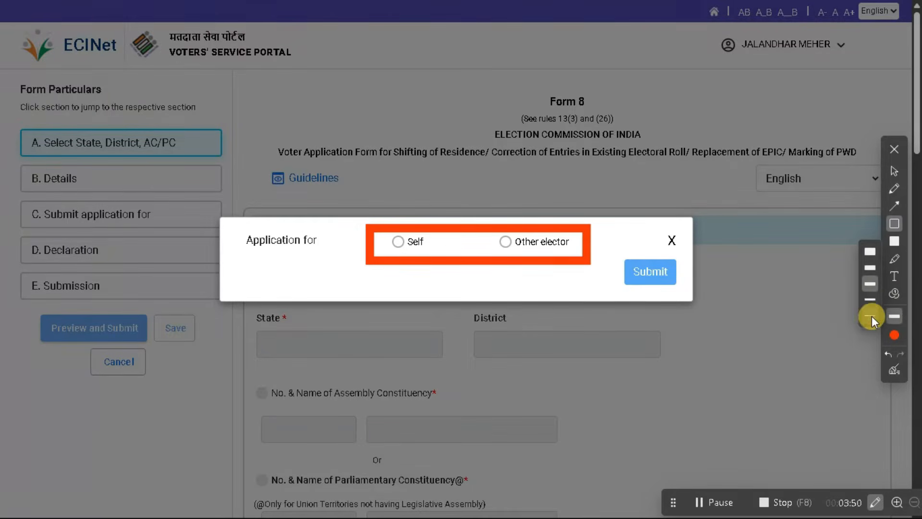
pyautogui.click(871, 315)
pyautogui.hotkey('ctrl', 'z')
pyautogui.moveTo(390, 230)
pyautogui.mouseDown()
pyautogui.moveTo(456, 252)
pyautogui.moveTo(552, 237)
pyautogui.moveTo(583, 249)
pyautogui.mouseUp()
pyautogui.hotkey('ctrl', 'z')
pyautogui.hotkey('ctrl', 'z')
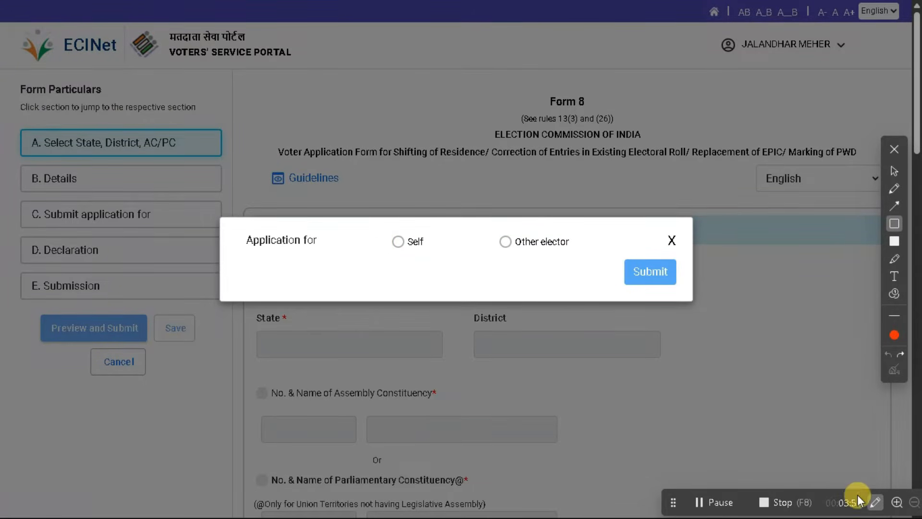
pyautogui.click(876, 502)
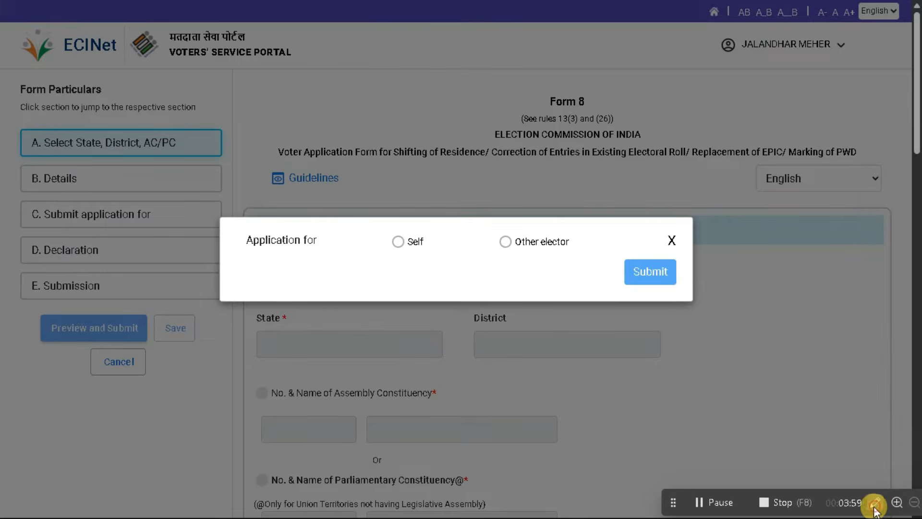
# Choose Self, enter the elector's EPIC number and submit to find the matching record.
pyautogui.click(399, 243)
pyautogui.click(424, 260)
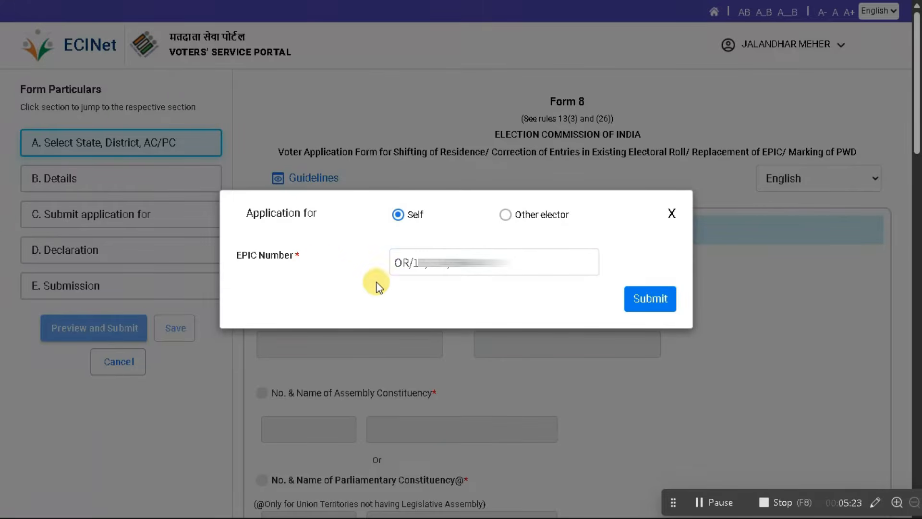
pyautogui.click(642, 298)
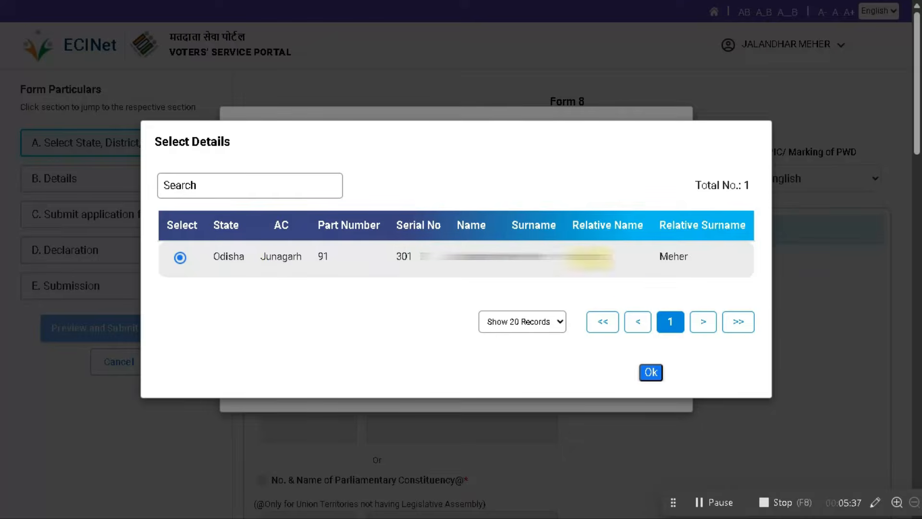
# Confirm the found record and pick Correction of Entries in Existing Electoral Roll as application type.
pyautogui.click(652, 378)
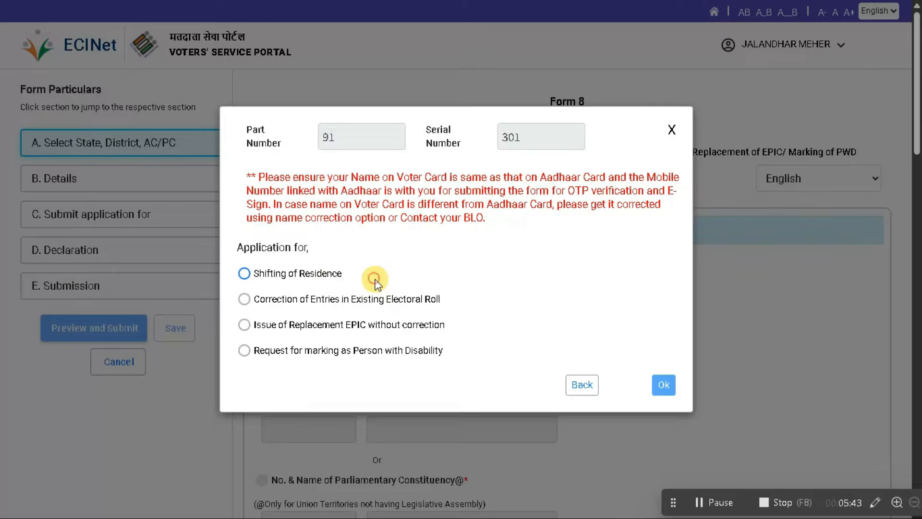
pyautogui.click(275, 272)
pyautogui.click(312, 317)
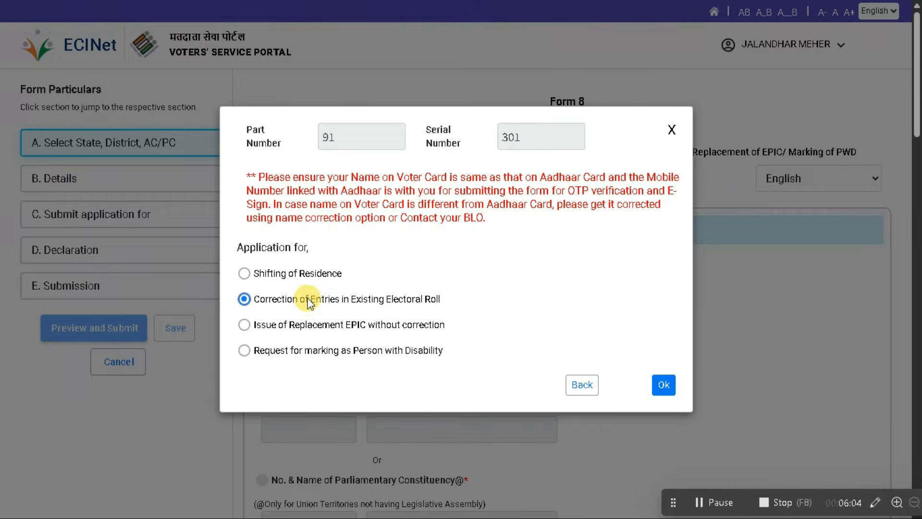
pyautogui.click(665, 385)
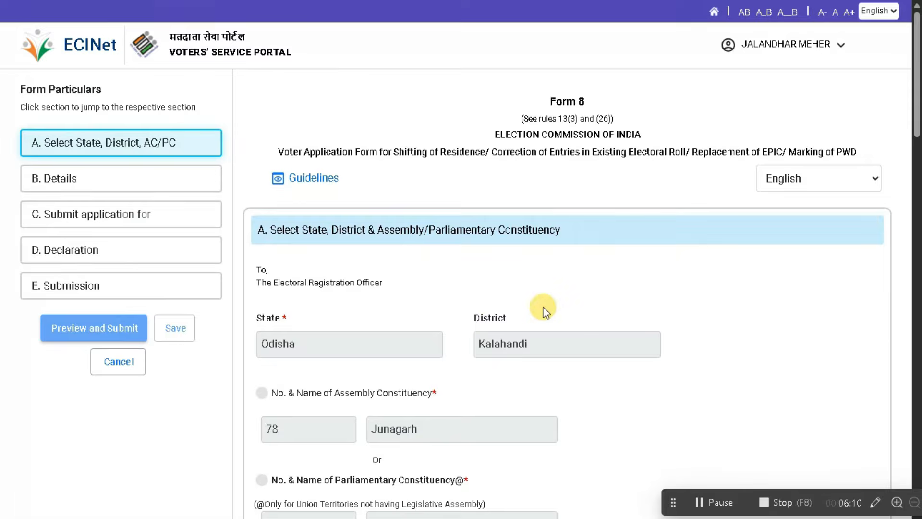
# Advance past section A to the Details section and declare an Aadhaar number is available.
pyautogui.scroll(-5, 543, 310)
pyautogui.scroll(5, 431, 193)
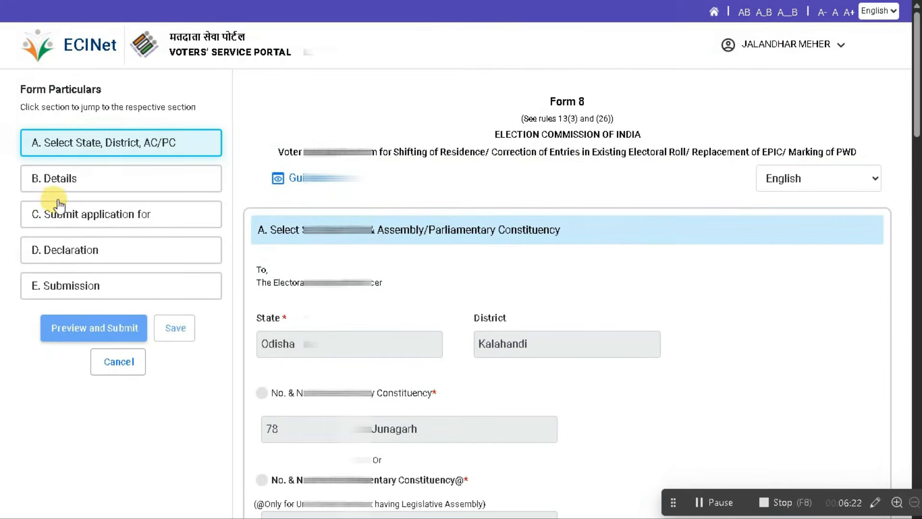
pyautogui.scroll(-1, 553, 323)
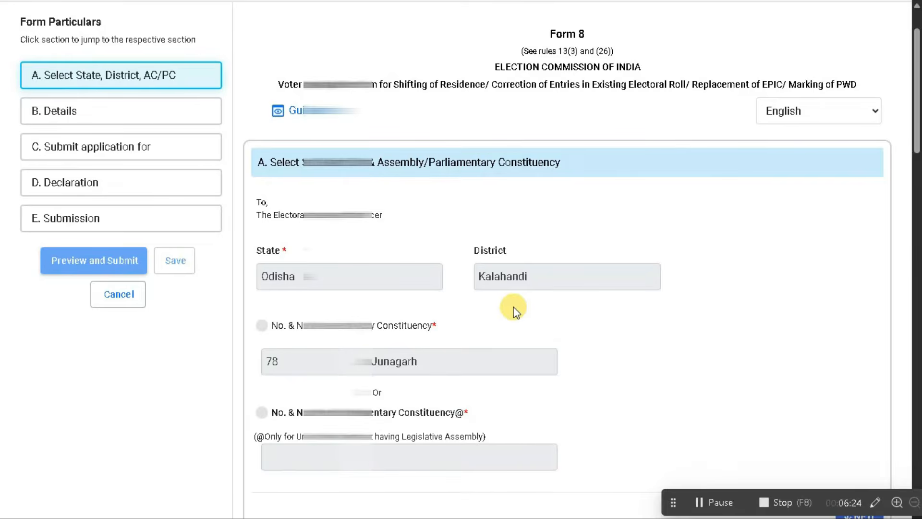
pyautogui.scroll(-4, 560, 214)
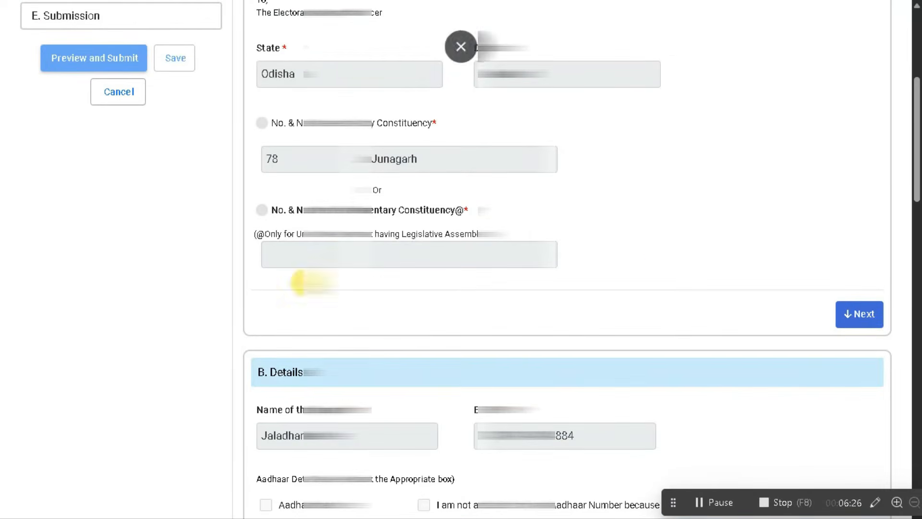
pyautogui.click(873, 315)
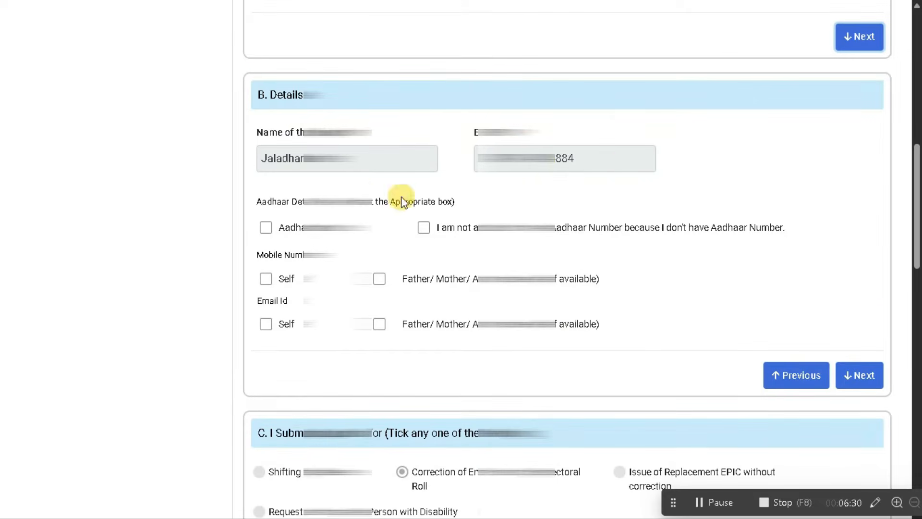
pyautogui.click(265, 228)
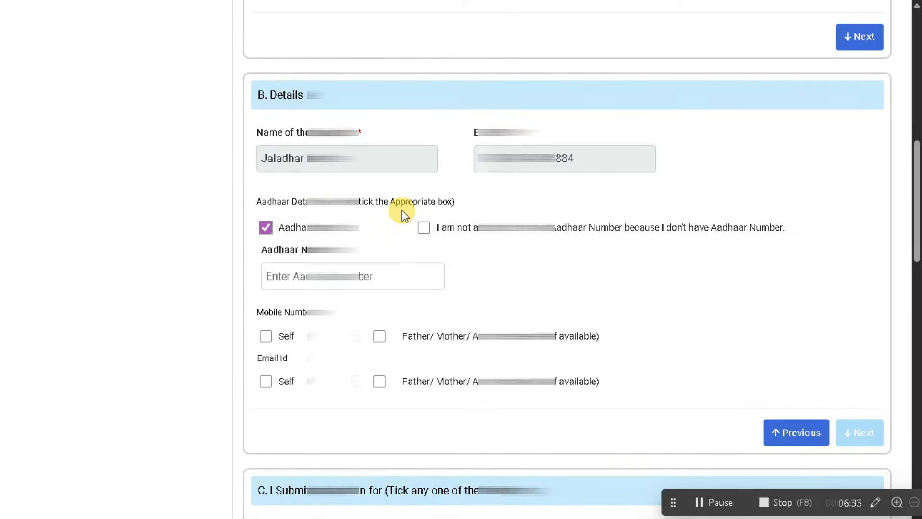
# Enter the elector's Aadhaar number and own mobile number, skip e-mail, and continue.
pyautogui.click(366, 273)
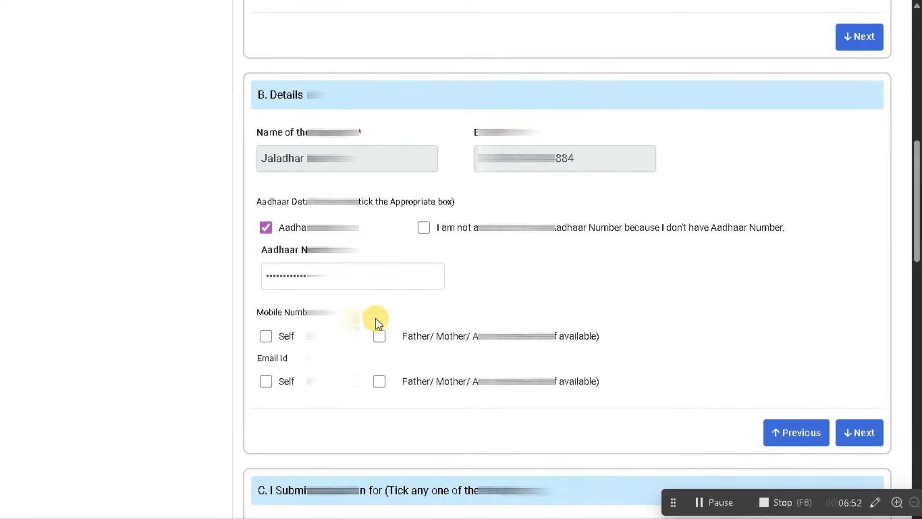
pyautogui.click(266, 337)
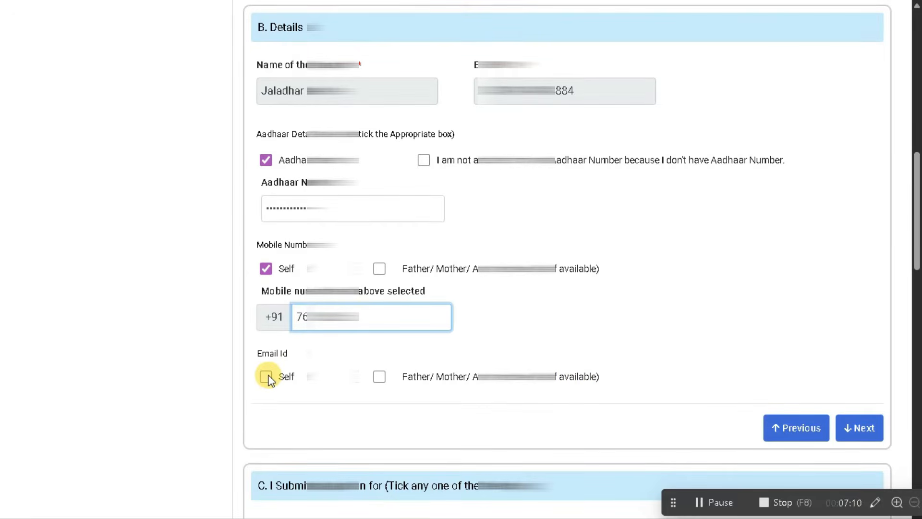
pyautogui.click(267, 376)
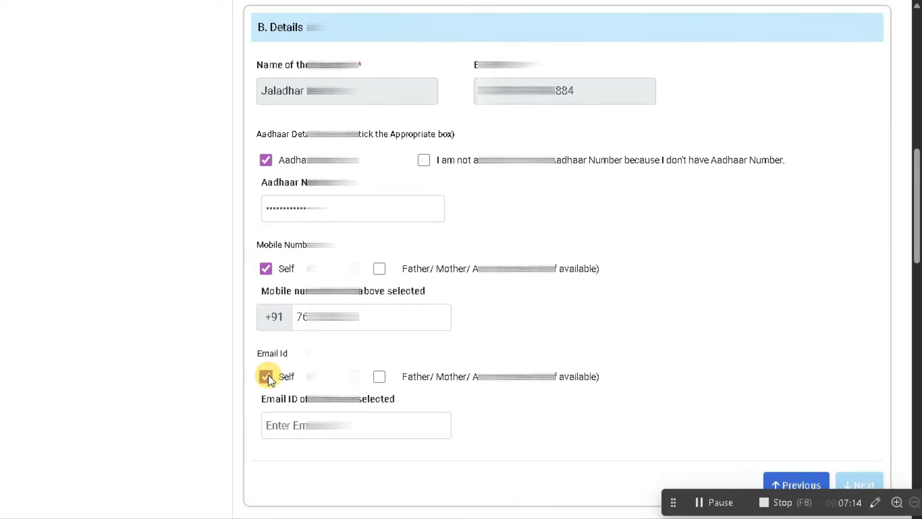
pyautogui.click(266, 377)
pyautogui.click(872, 430)
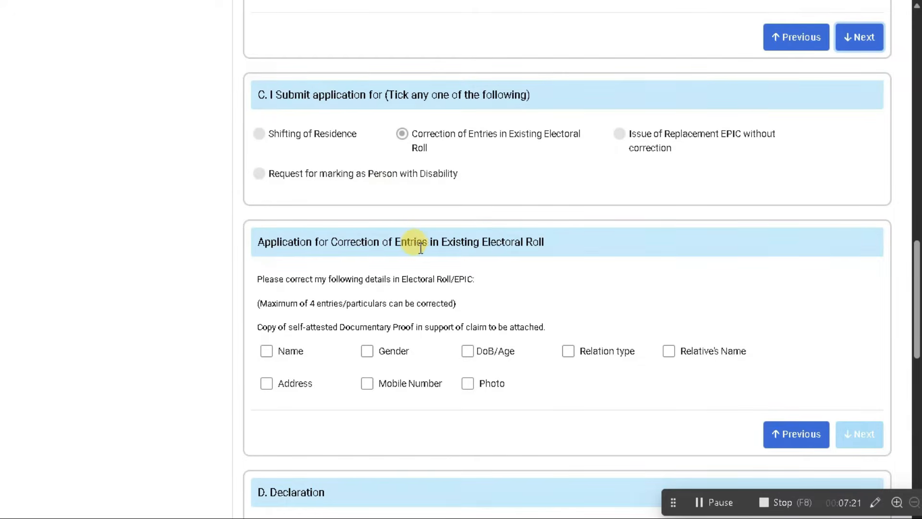
# In the correction particulars list, tick DoB/Age and Photo to reveal their entry fields.
pyautogui.moveTo(401, 243); pyautogui.dragTo(546, 249)
pyautogui.click(599, 241)
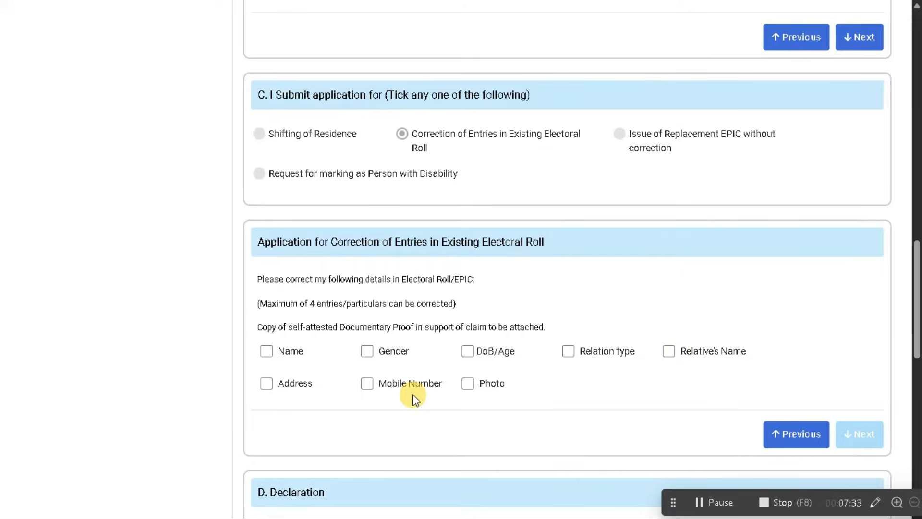
pyautogui.click(471, 355)
pyautogui.click(495, 384)
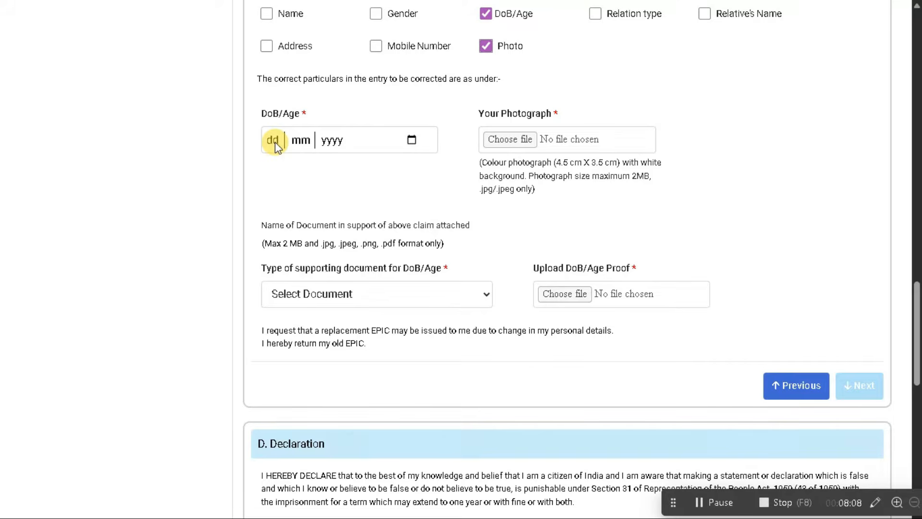
pyautogui.click(272, 141)
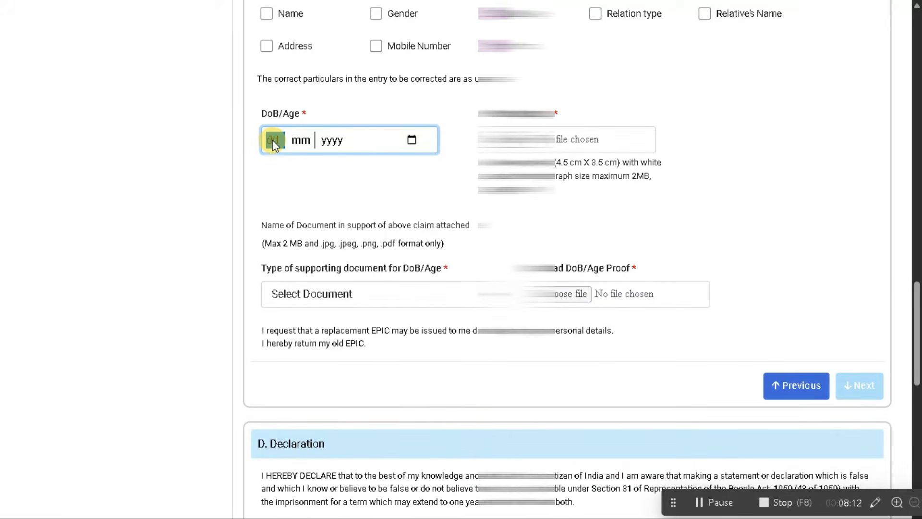
pyautogui.write('07')
pyautogui.scroll(1, 416, 141)
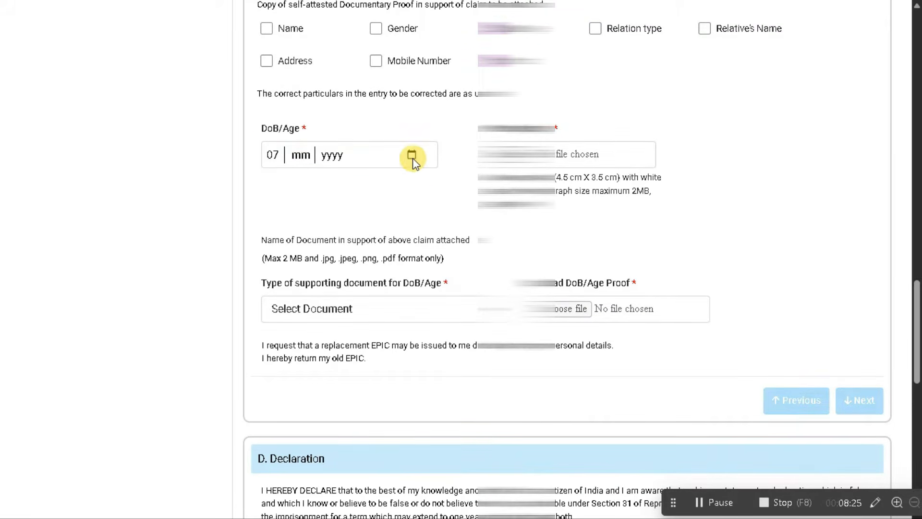
pyautogui.click(412, 154)
pyautogui.click(321, 184)
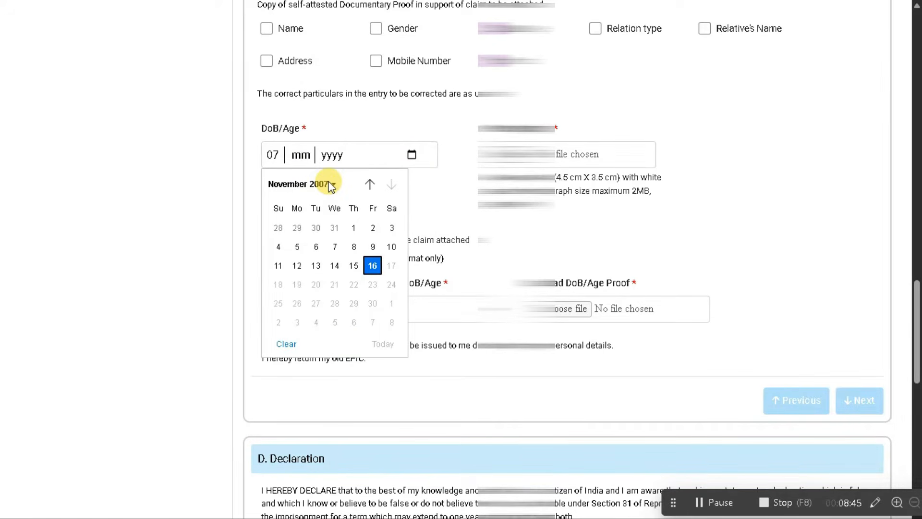
pyautogui.click(335, 247)
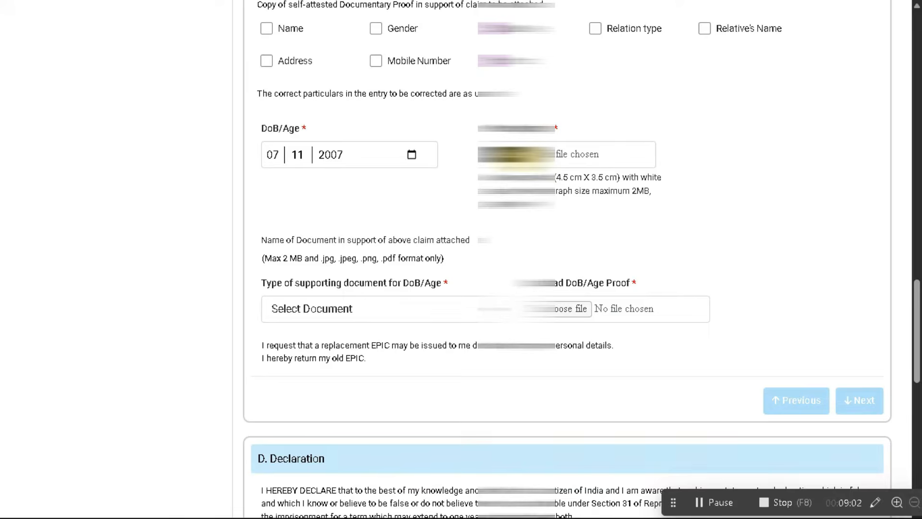
pyautogui.click(509, 154)
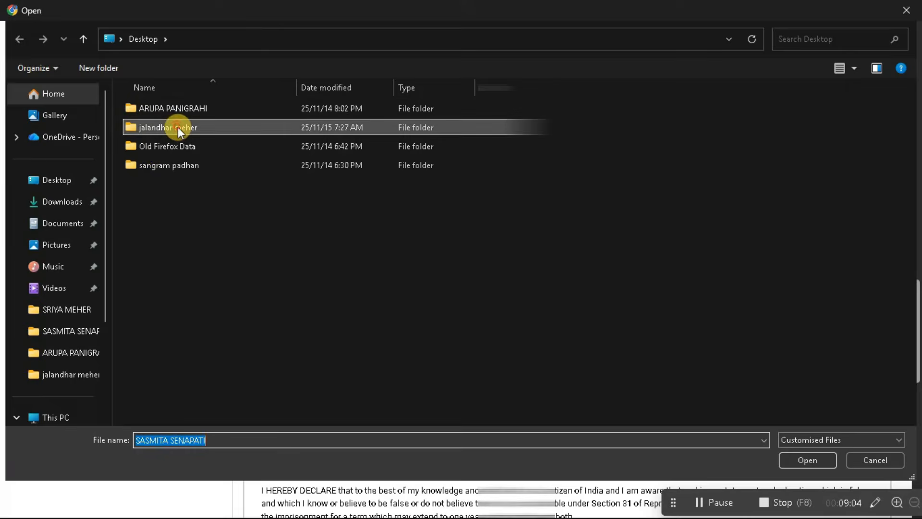
# Pick the photo pics.jpg from the elector's Desktop folder and load it for cropping.
pyautogui.doubleClick(178, 127)
pyautogui.click(233, 128)
pyautogui.click(808, 459)
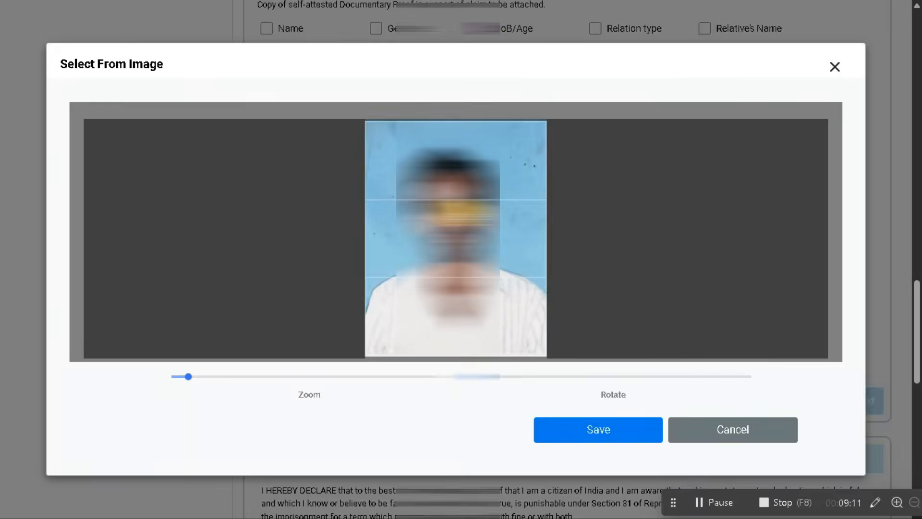
pyautogui.scroll(4, 469, 206)
pyautogui.scroll(-4, 463, 209)
pyautogui.scroll(2, 463, 209)
pyautogui.scroll(-2, 463, 209)
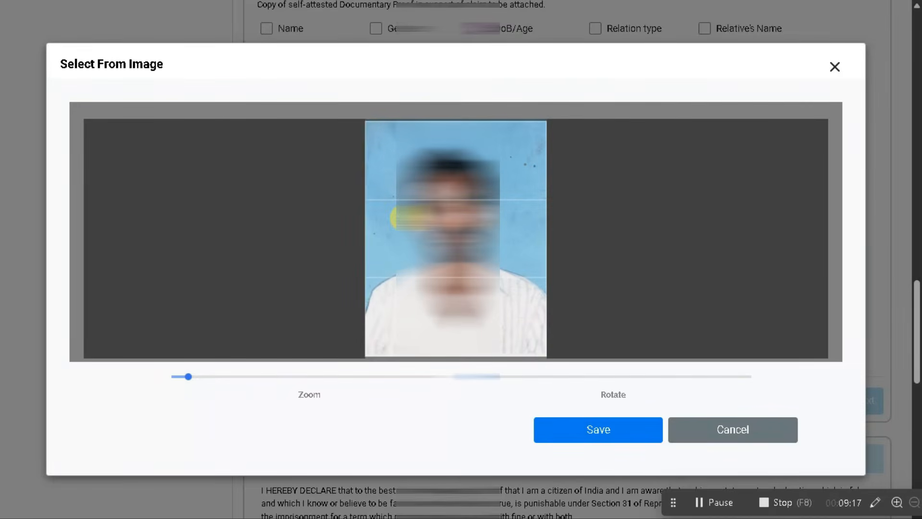
# Zoom in slightly, save the cropped photo, and accept the 'Human face detected' alert.
pyautogui.moveTo(189, 378)
pyautogui.mouseDown()
pyautogui.moveTo(197, 379)
pyautogui.moveTo(189, 389)
pyautogui.mouseUp()
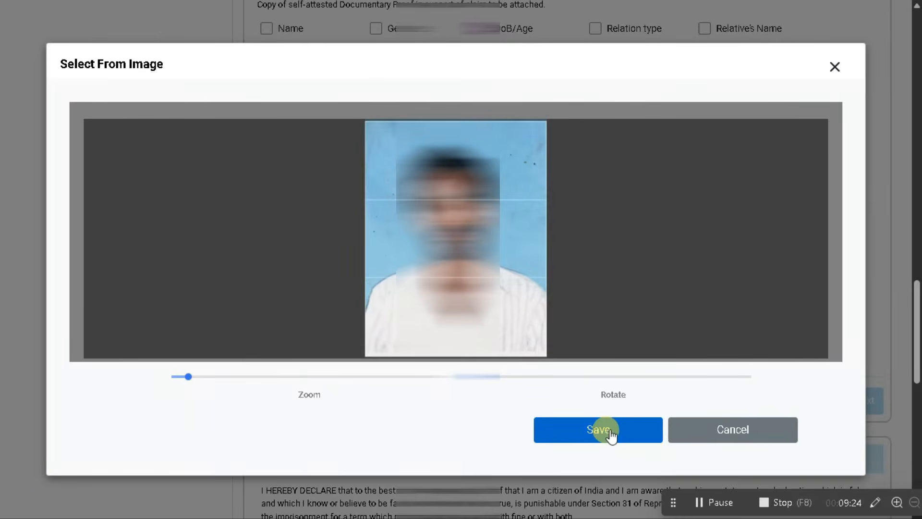
pyautogui.click(599, 430)
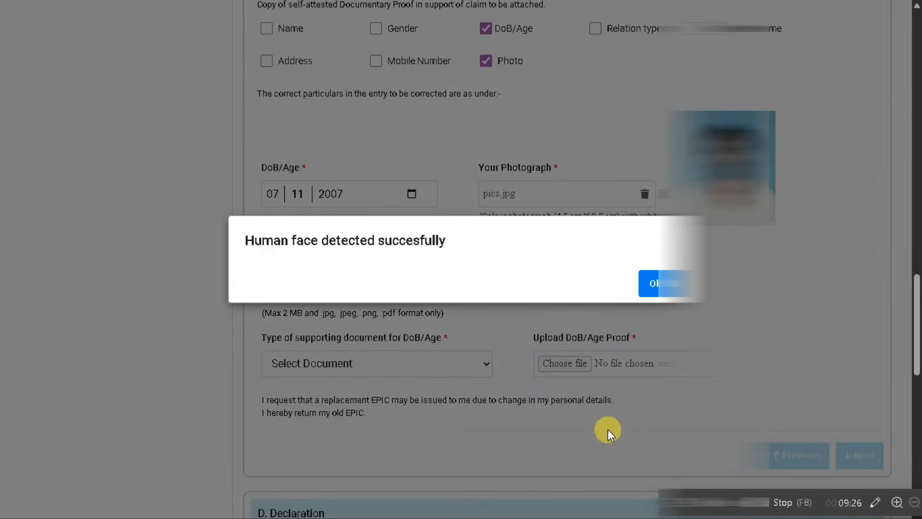
pyautogui.moveTo(249, 240); pyautogui.dragTo(471, 262)
pyautogui.click(654, 283)
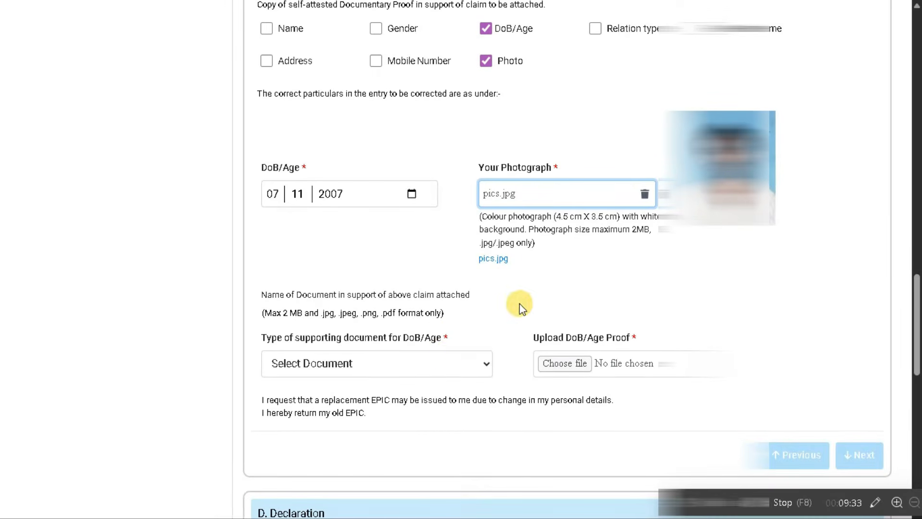
pyautogui.click(442, 367)
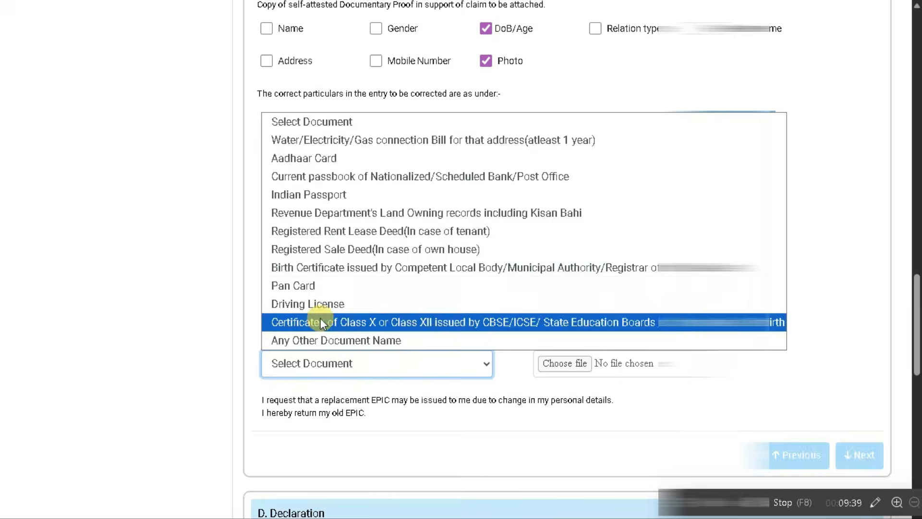
# Select Aadhaar Card as DoB/Age proof, upload AADAHR CARD.pdf, and continue to the declaration.
pyautogui.click(321, 159)
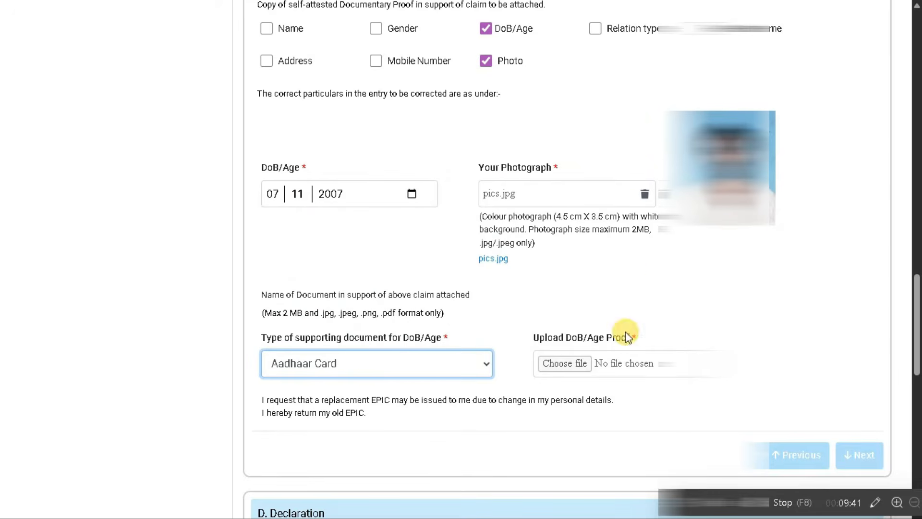
pyautogui.click(582, 370)
pyautogui.click(580, 366)
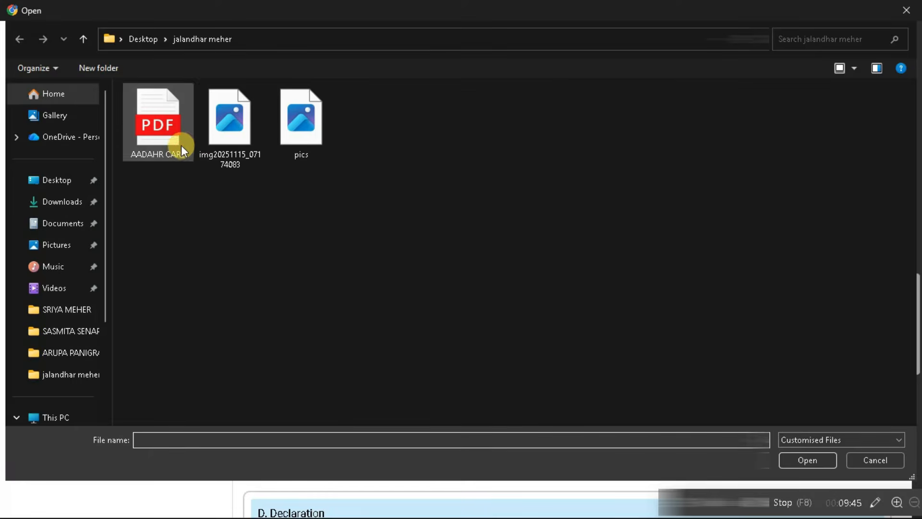
pyautogui.click(180, 145)
pyautogui.click(817, 462)
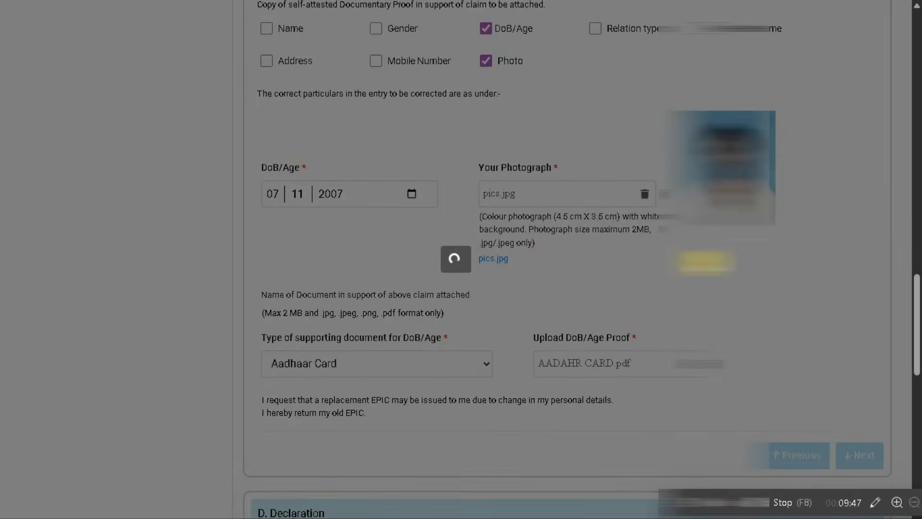
pyautogui.scroll(-1, 816, 379)
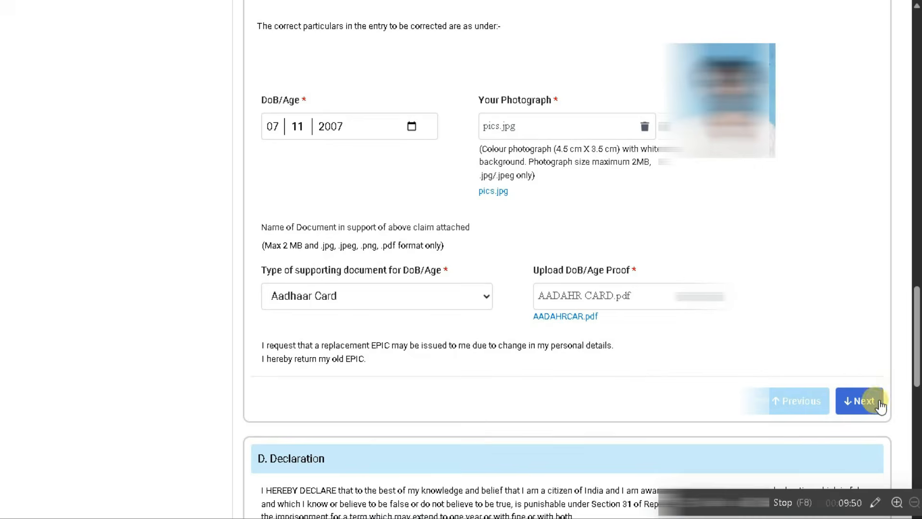
pyautogui.click(879, 402)
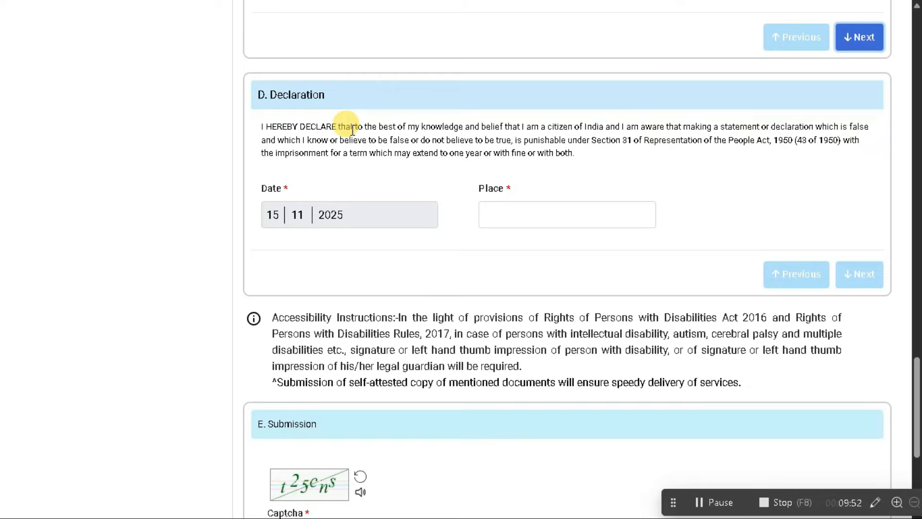
# Enter PANDKUL as the declaration place and continue.
pyautogui.click(534, 221)
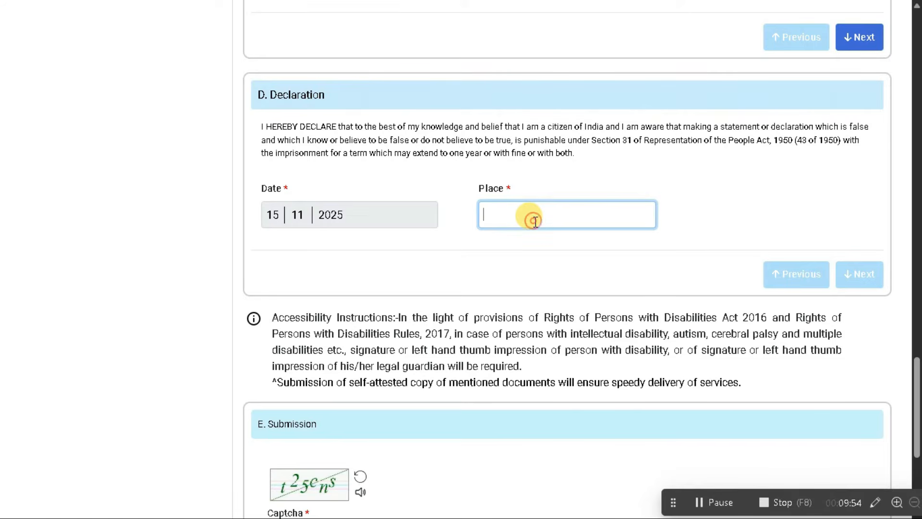
pyautogui.write('PANDKUL')
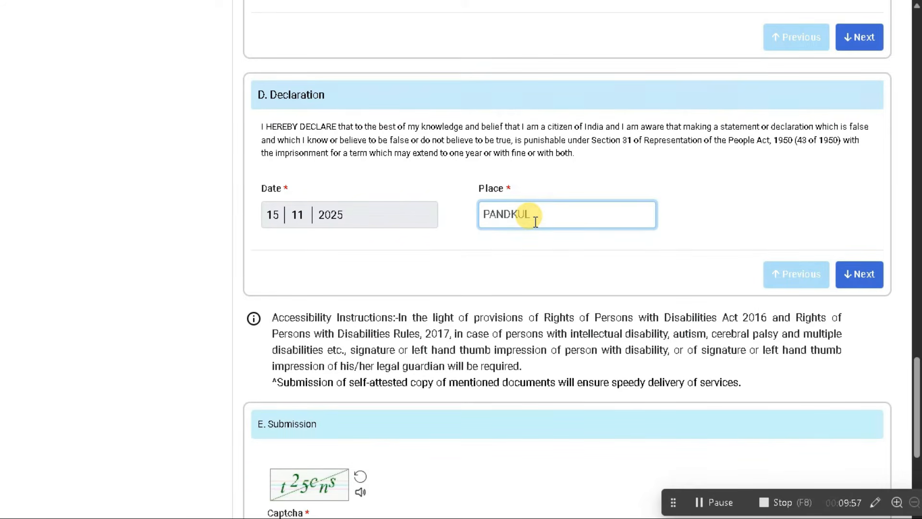
pyautogui.click(863, 279)
# Fill in the captcha and open the Form 8 preview.
pyautogui.click(337, 286)
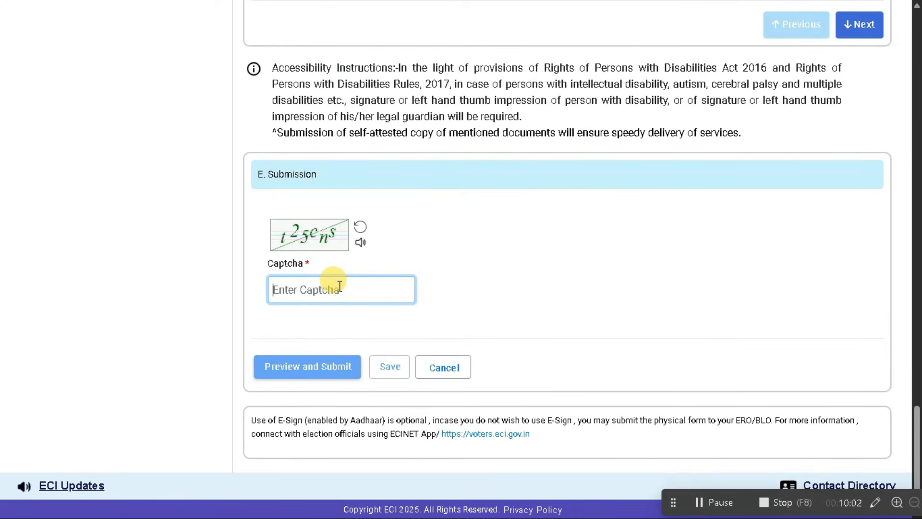
pyautogui.write('i25cns')
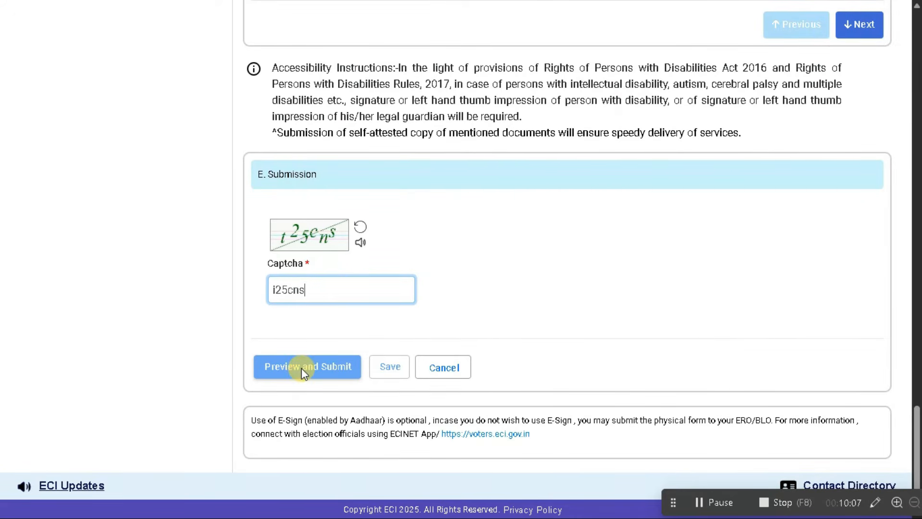
pyautogui.click(433, 319)
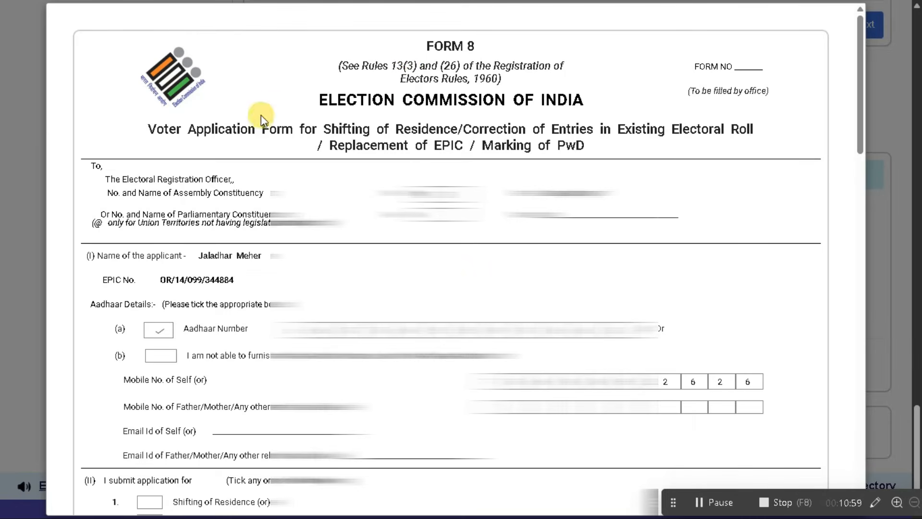
# Scroll the Form 8 preview down to the declaration dated 15-11-2025 at PANDKUL.
pyautogui.scroll(-3, 398, 271)
pyautogui.scroll(-12, 399, 272)
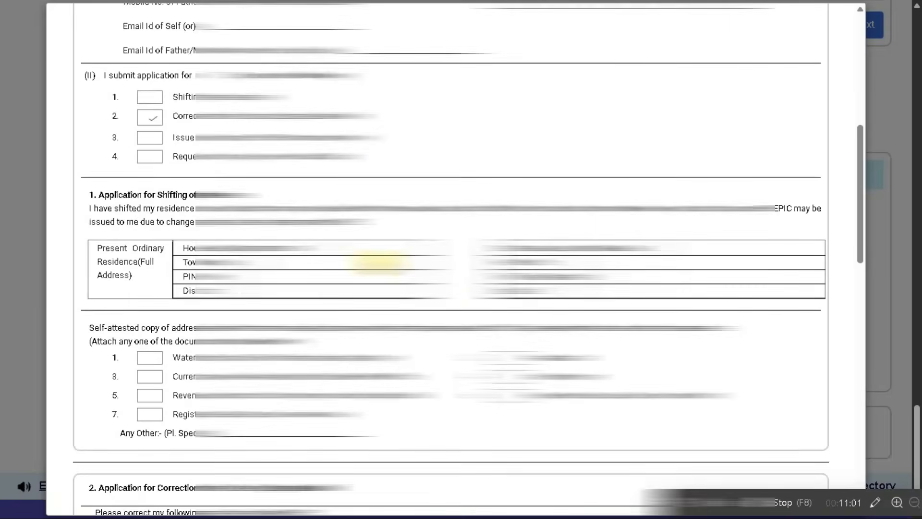
pyautogui.scroll(15, 380, 262)
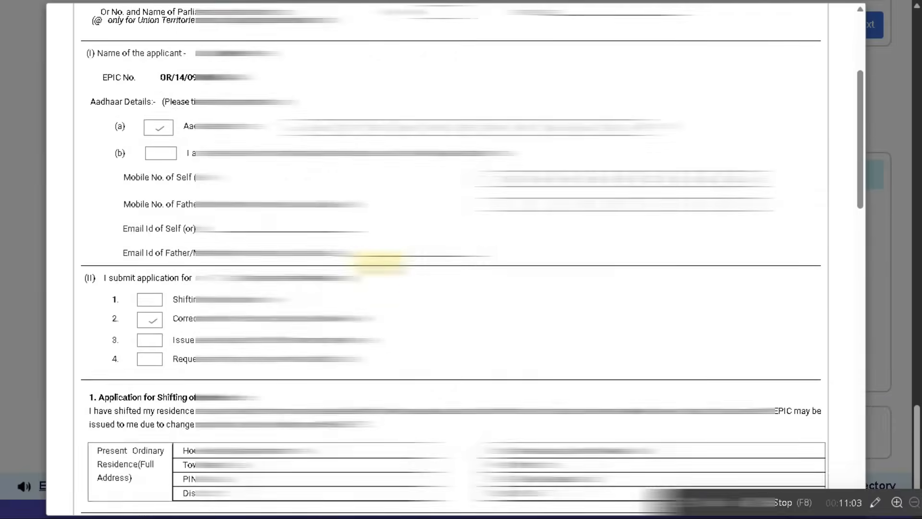
pyautogui.scroll(-16, 379, 262)
pyautogui.scroll(-13, 380, 262)
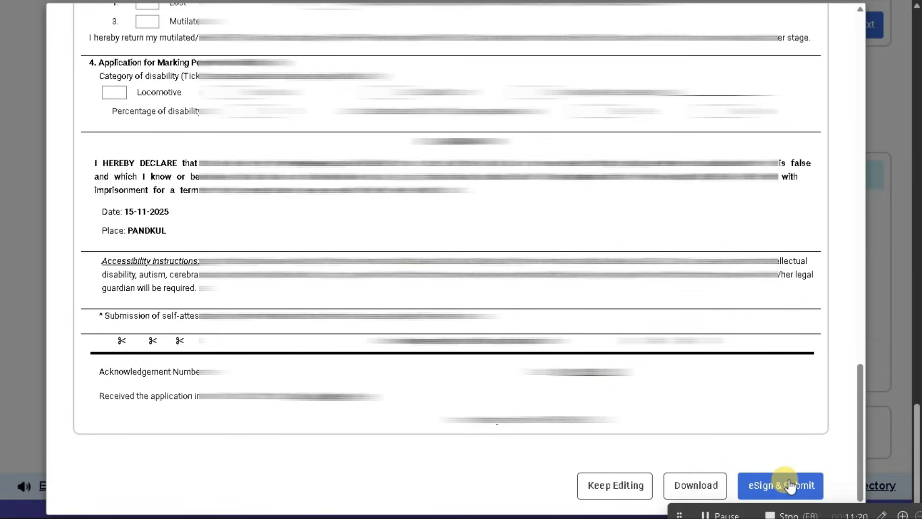
# Download a copy of Form 8, then eSign & Submit it and confirm with Yes.
pyautogui.click(701, 492)
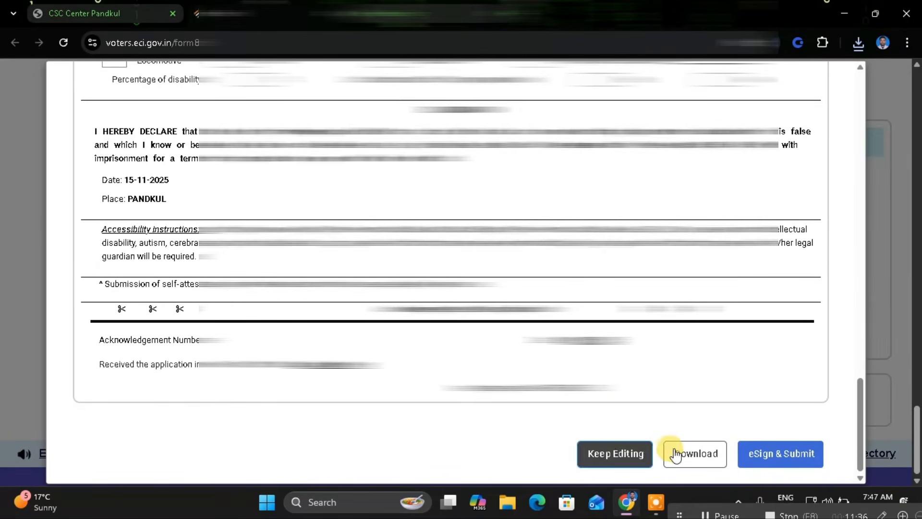
pyautogui.click(783, 453)
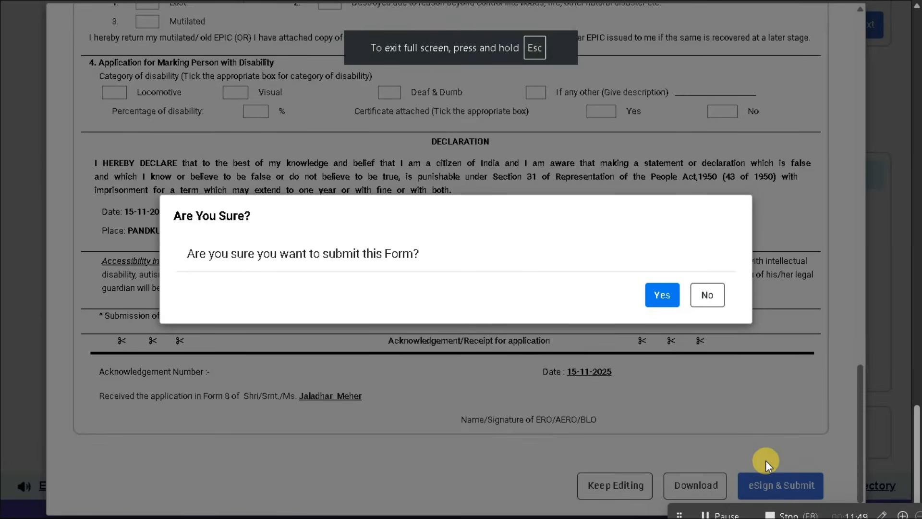
pyautogui.moveTo(189, 254); pyautogui.dragTo(437, 253)
pyautogui.click(431, 253)
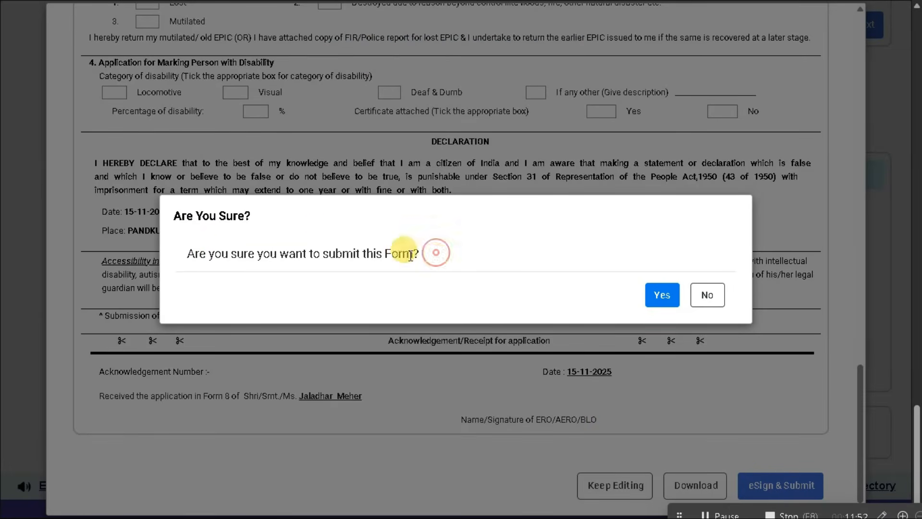
pyautogui.click(659, 303)
pyautogui.click(340, 201)
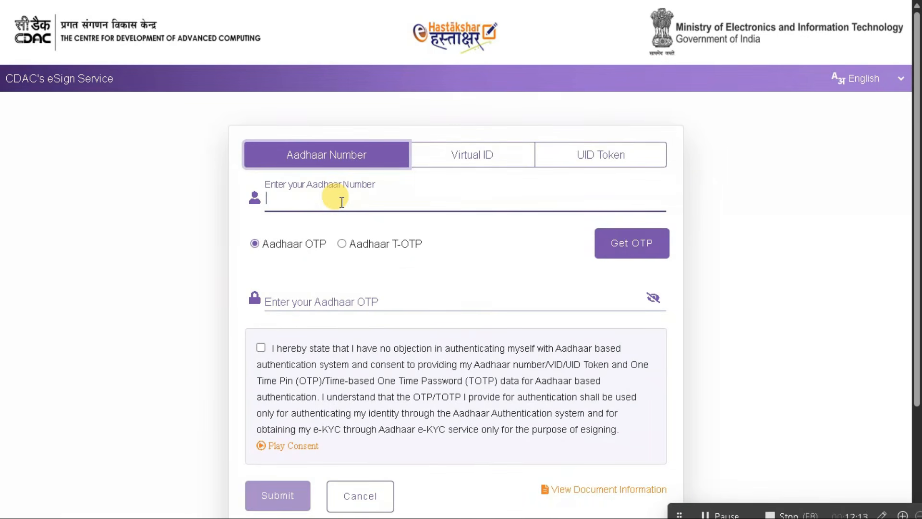
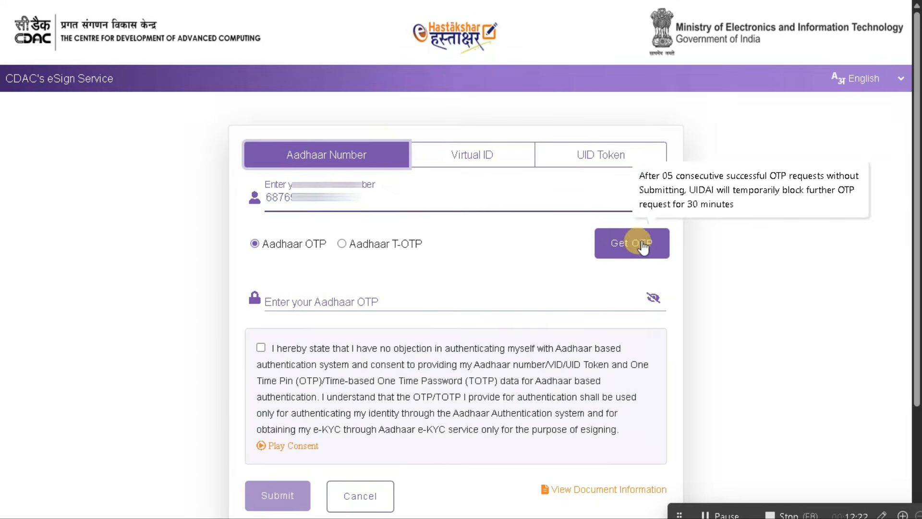
# Enter the applicant's Aadhaar number on the CDAC eSign page and request the OTP.
pyautogui.click(643, 244)
pyautogui.click(373, 292)
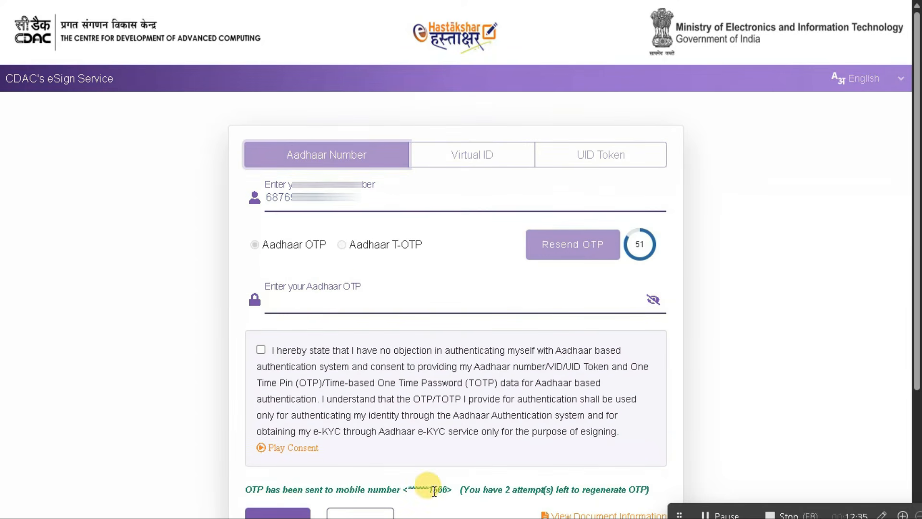
pyautogui.moveTo(407, 490); pyautogui.dragTo(451, 491)
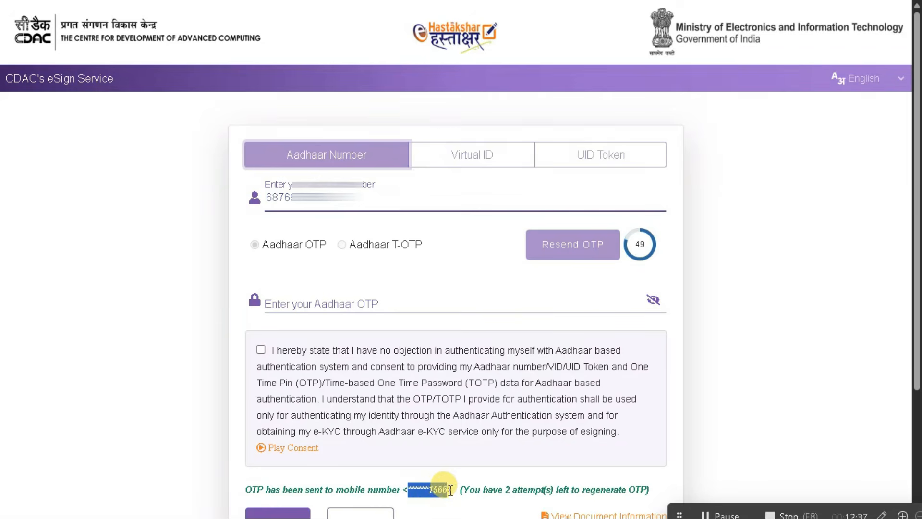
pyautogui.click(344, 303)
pyautogui.scroll(-3, 517, 462)
pyautogui.scroll(3, 518, 462)
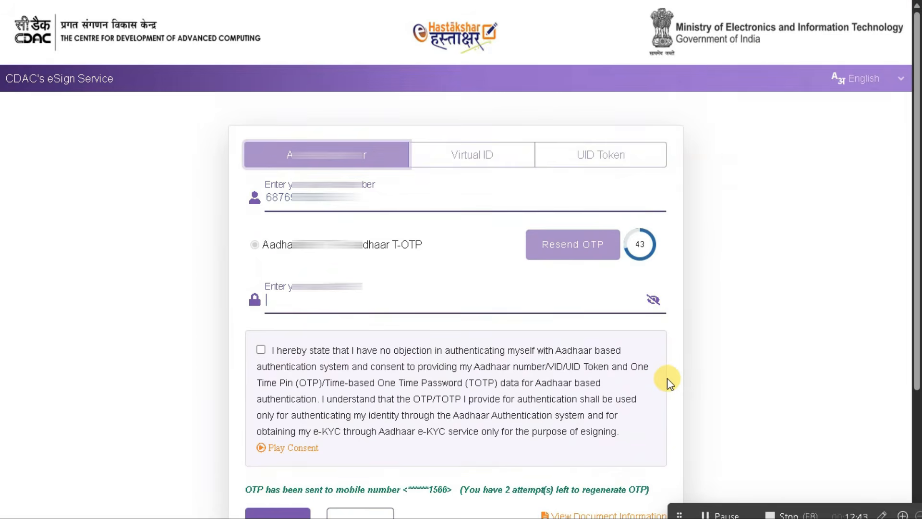